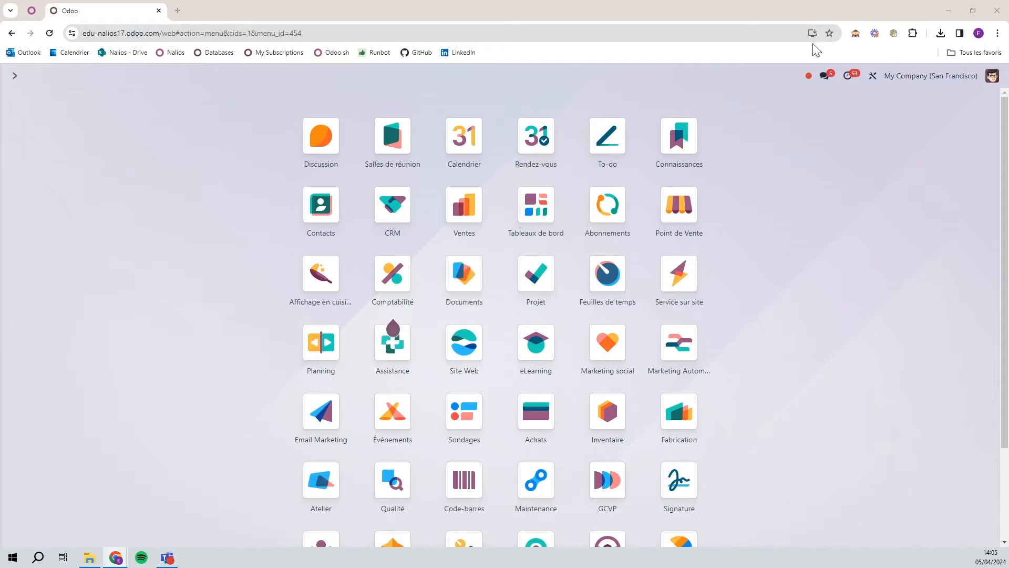
- Open the Contacts app and group the contacts by the custom group Langue
click(333, 218)
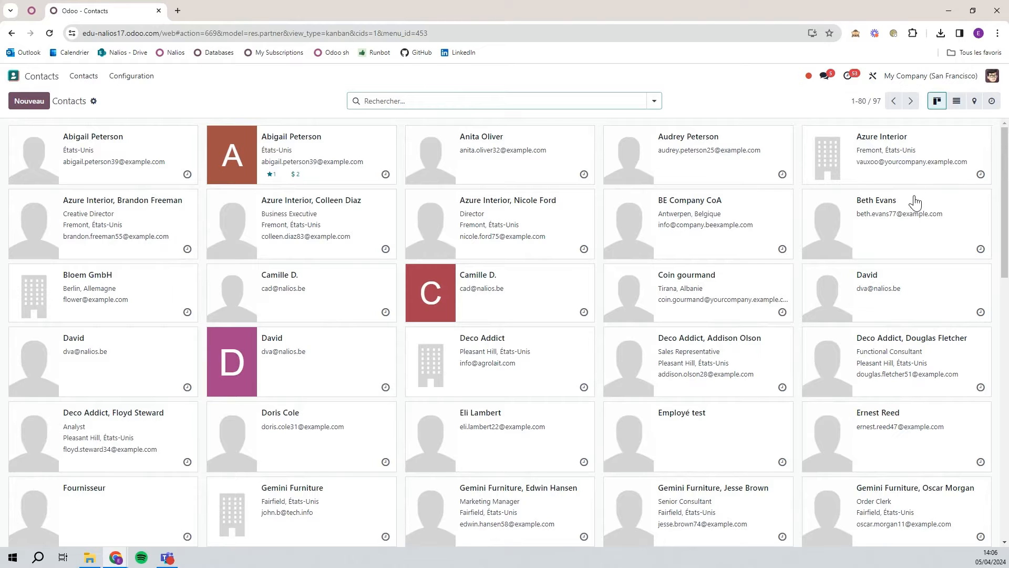
click(653, 100)
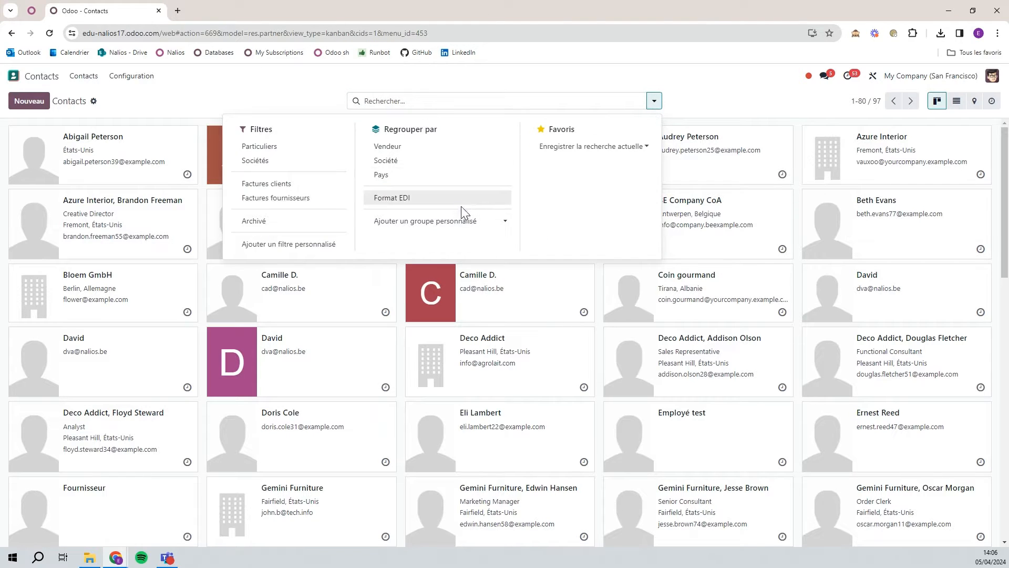
click(455, 221)
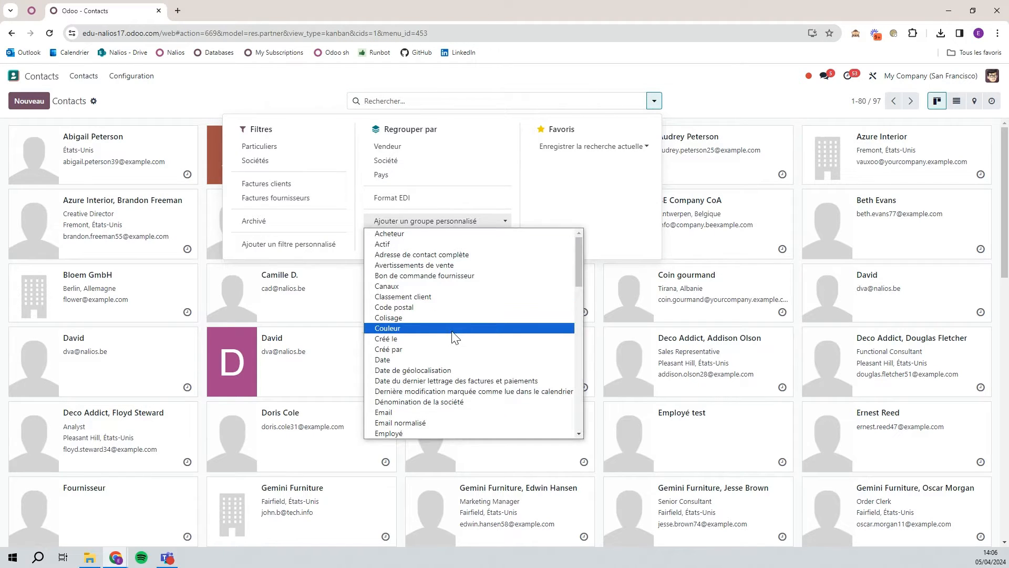
scroll(452, 339, down, 3)
scroll(437, 346, down, 2)
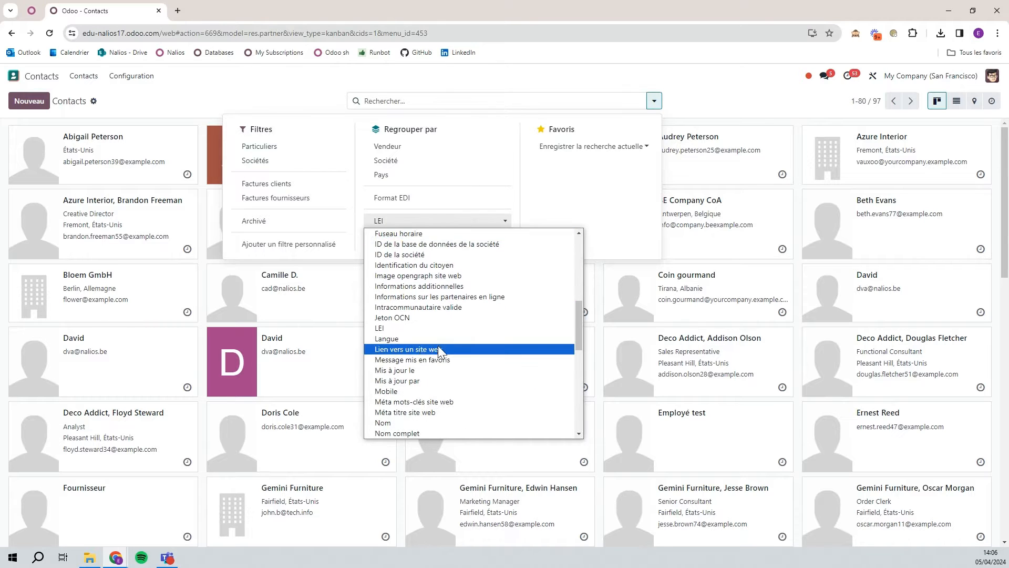
click(422, 341)
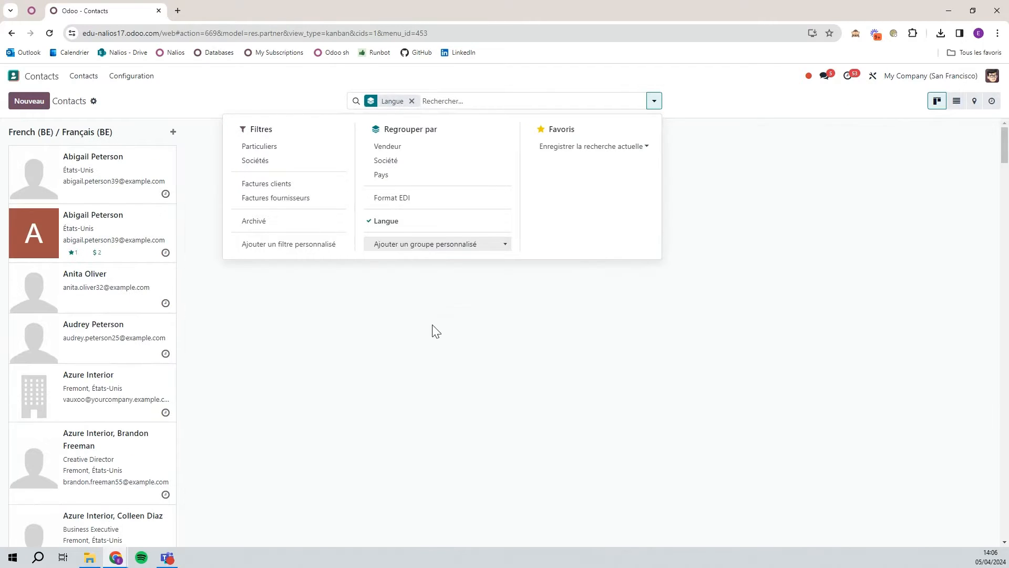
click(431, 331)
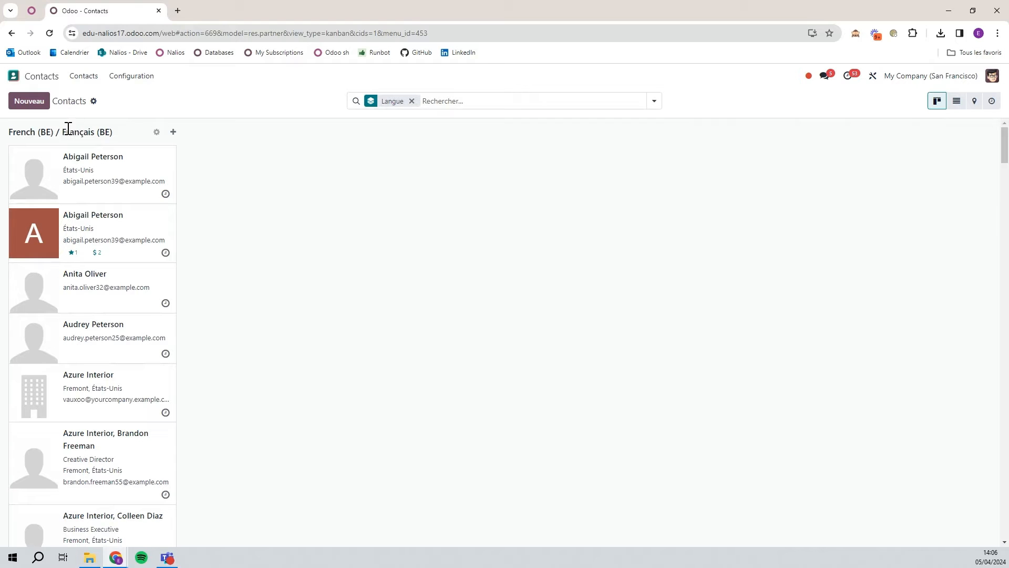
- Remove the Langue grouping and switch the contacts to list view
click(412, 102)
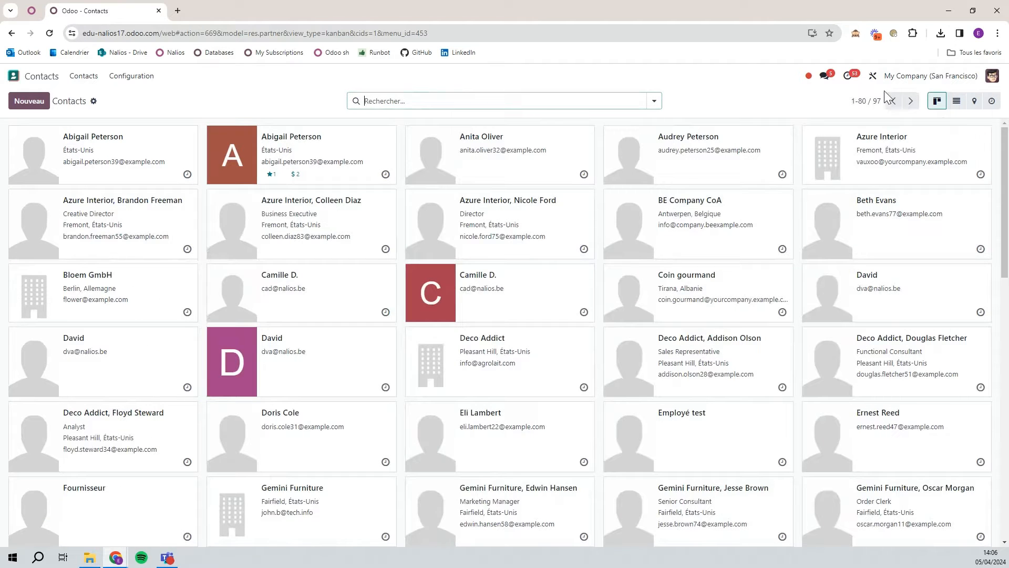
click(957, 101)
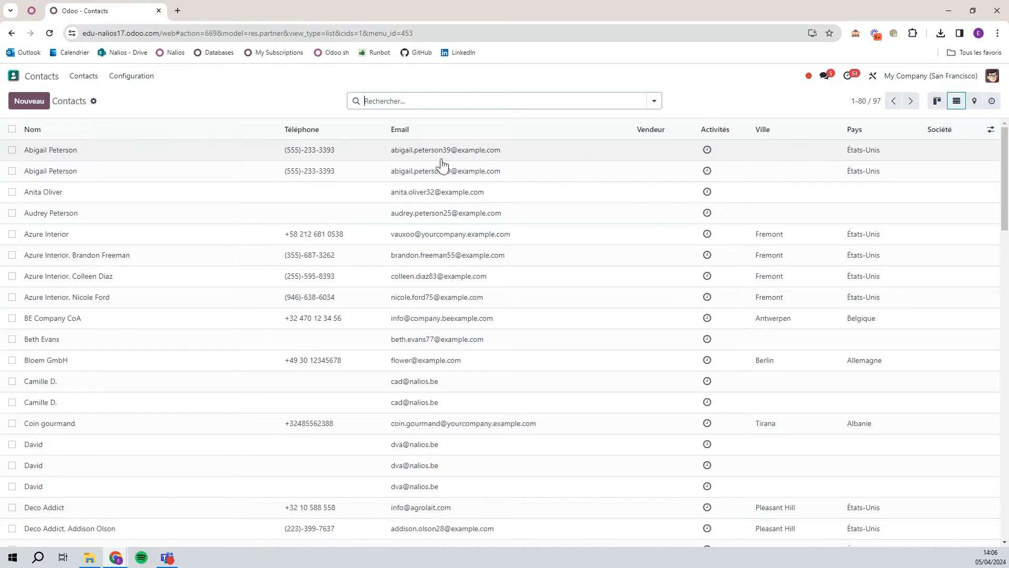
click(12, 150)
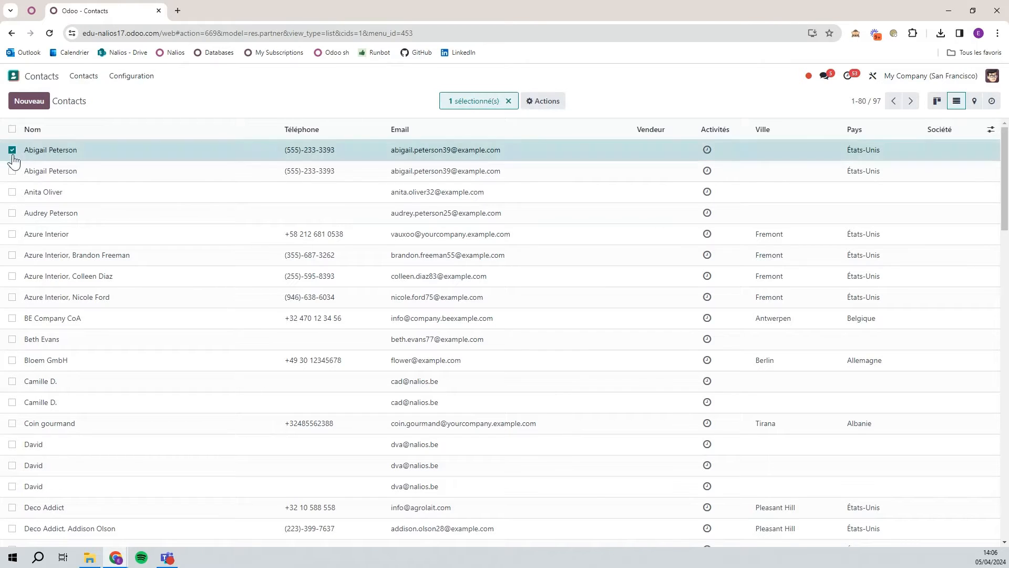
click(12, 149)
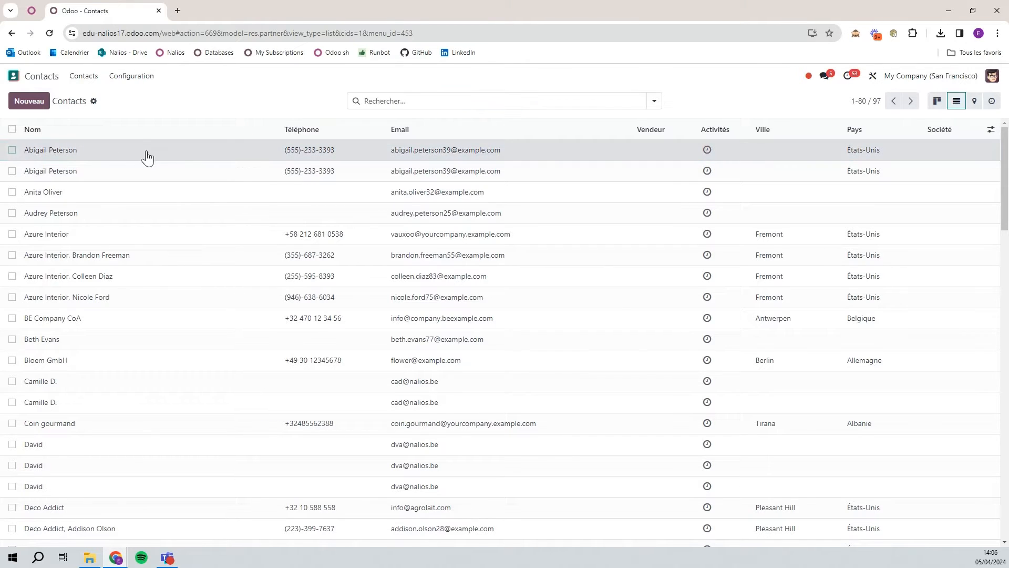
- Set the first contact's language to English (US), save the record and return to the contact list
click(147, 152)
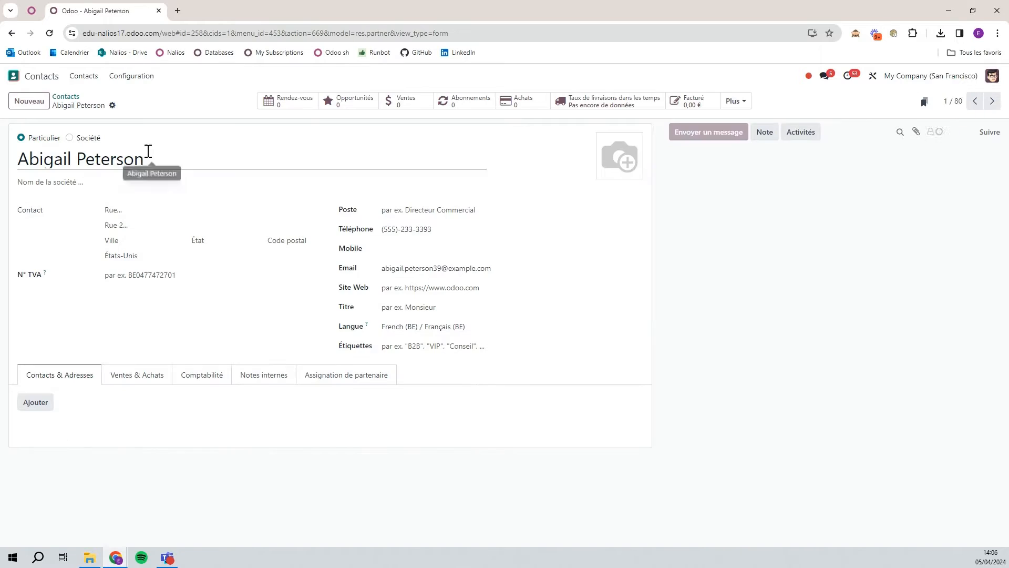
click(458, 330)
click(470, 344)
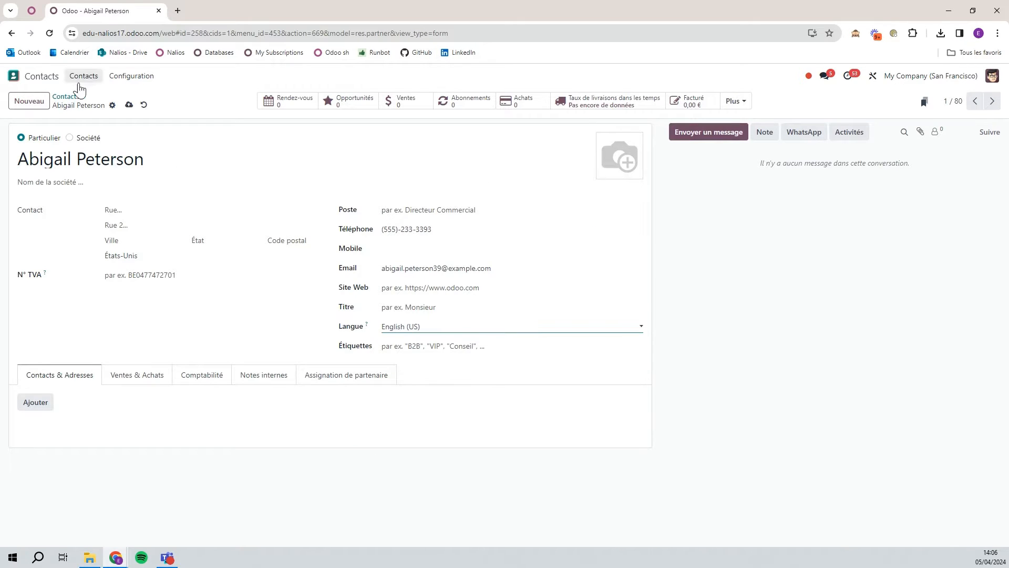
click(128, 105)
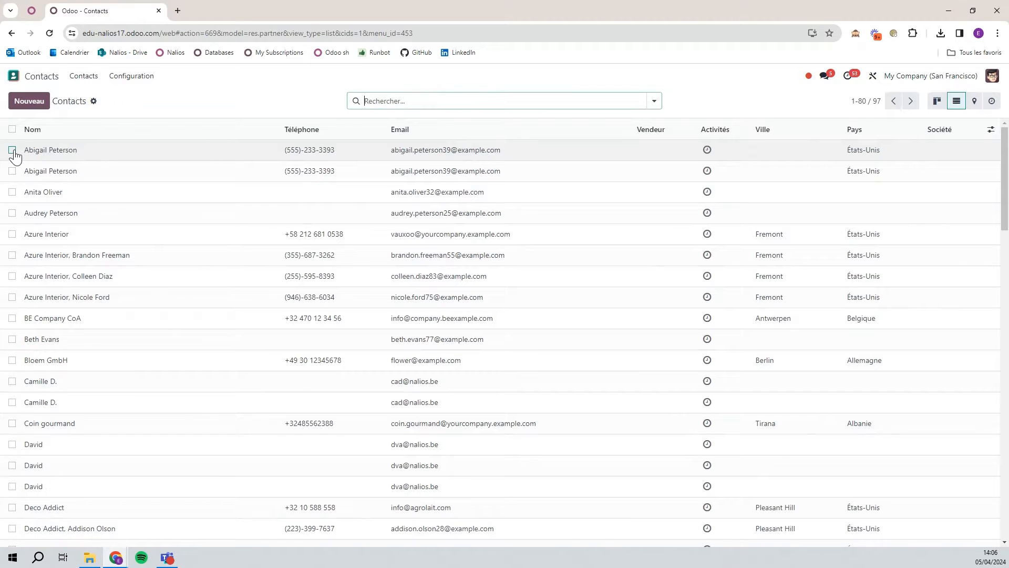
- Start a data export of the first two contacts with the import-compatible update option enabled
click(12, 151)
click(12, 169)
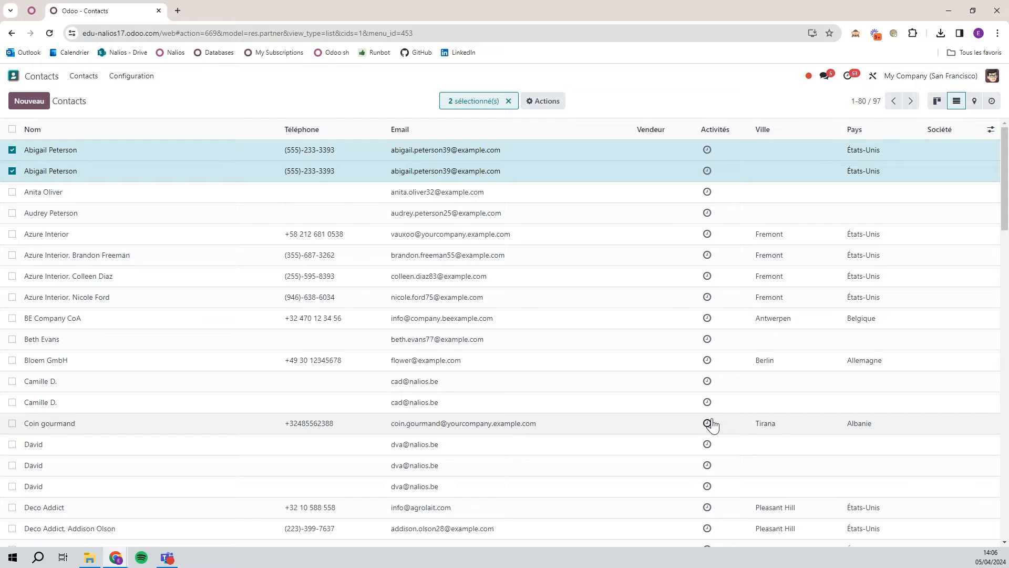
click(552, 101)
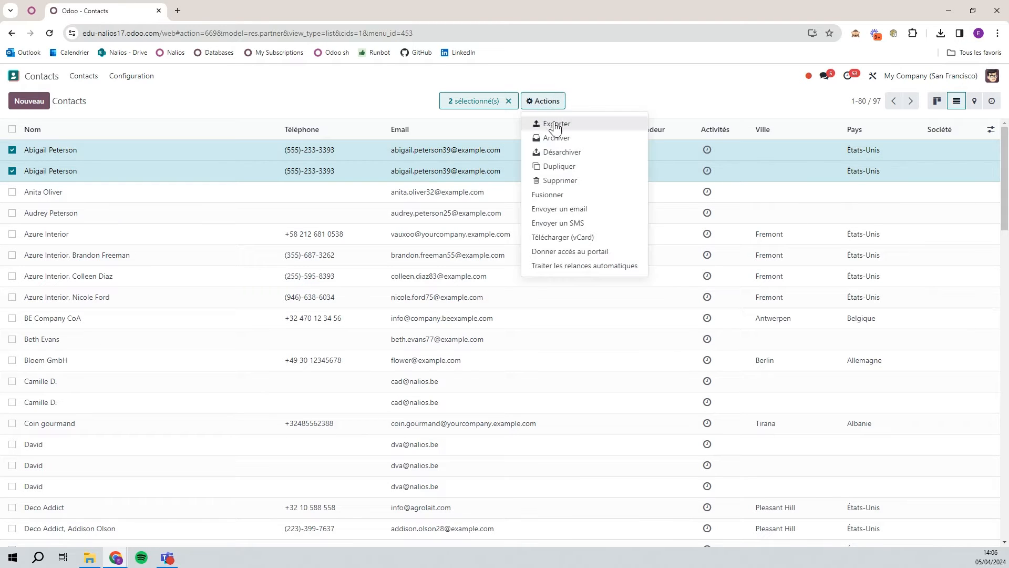
click(556, 125)
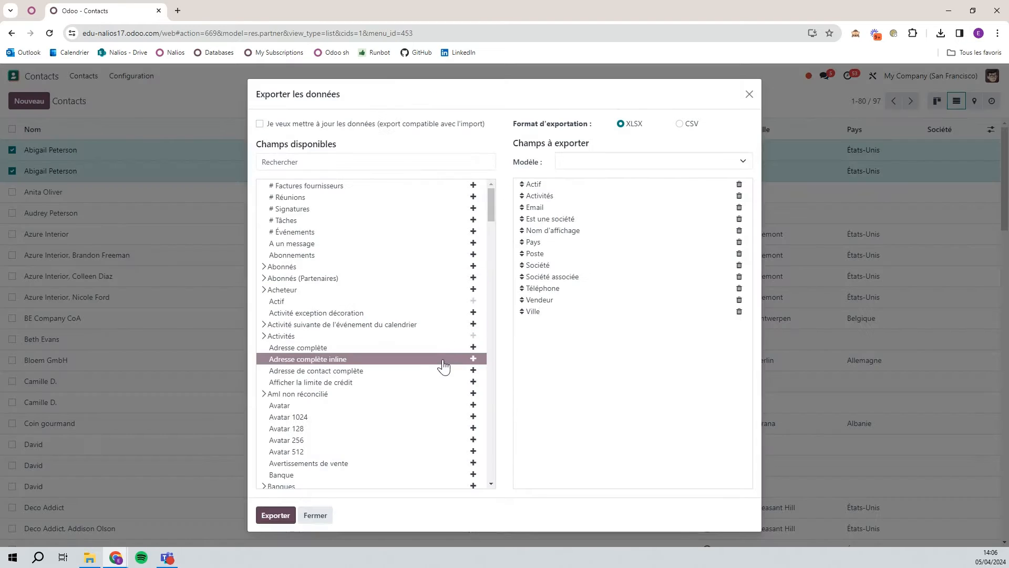
click(259, 124)
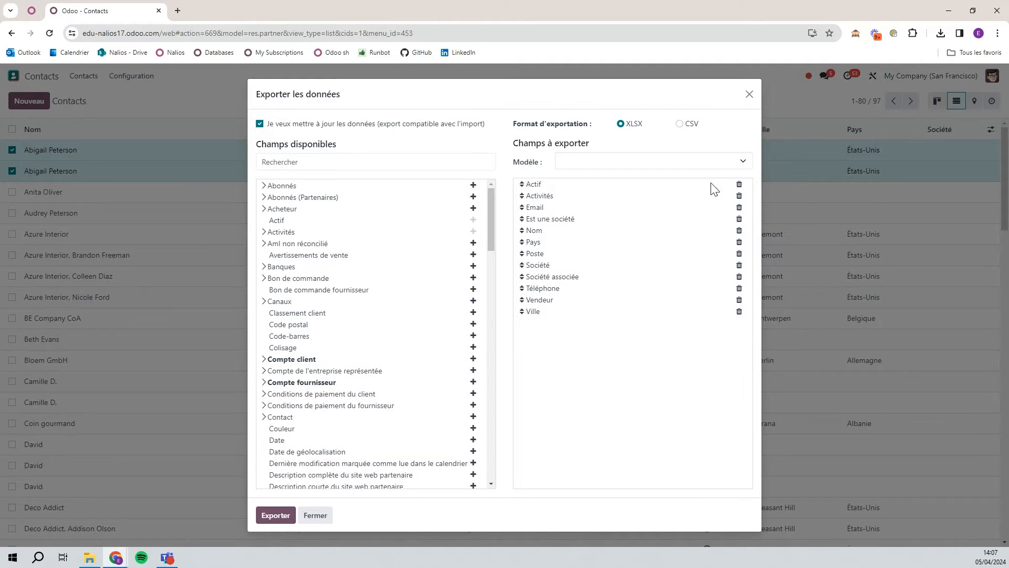
- Remove all the default fields from the list of fields to export
double_click(739, 184)
triple_click(739, 185)
double_click(738, 184)
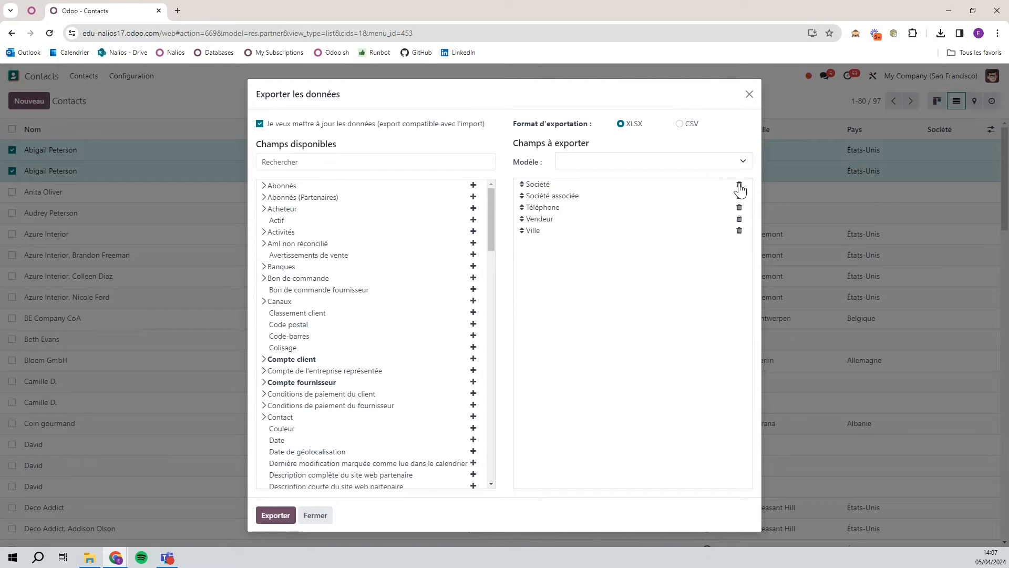
triple_click(739, 184)
double_click(739, 184)
- Find the Langue field with the search term "lang", add it to the export and export the data as XLSX
click(394, 167)
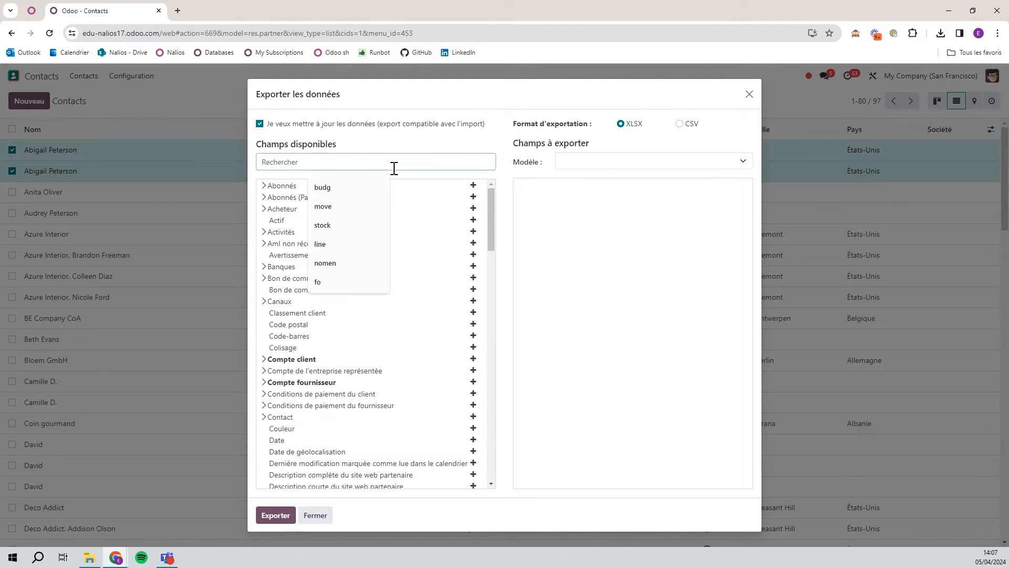
text(lang)
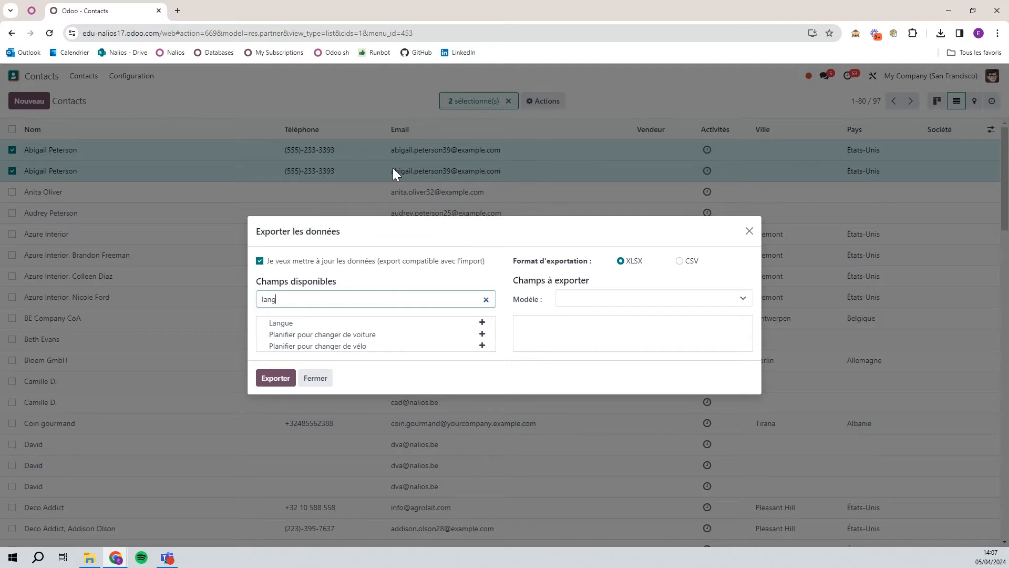
click(480, 327)
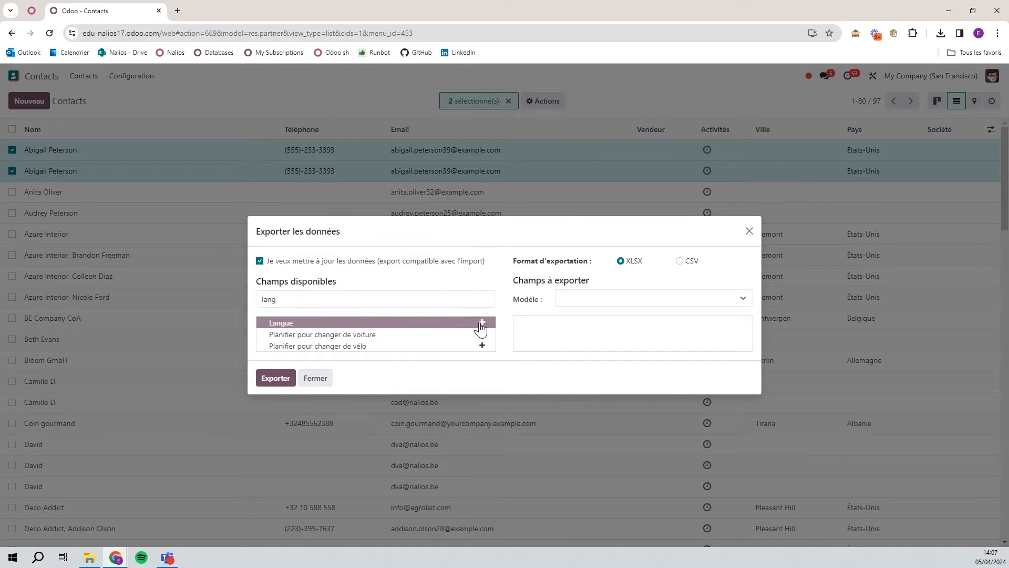
click(481, 323)
click(268, 380)
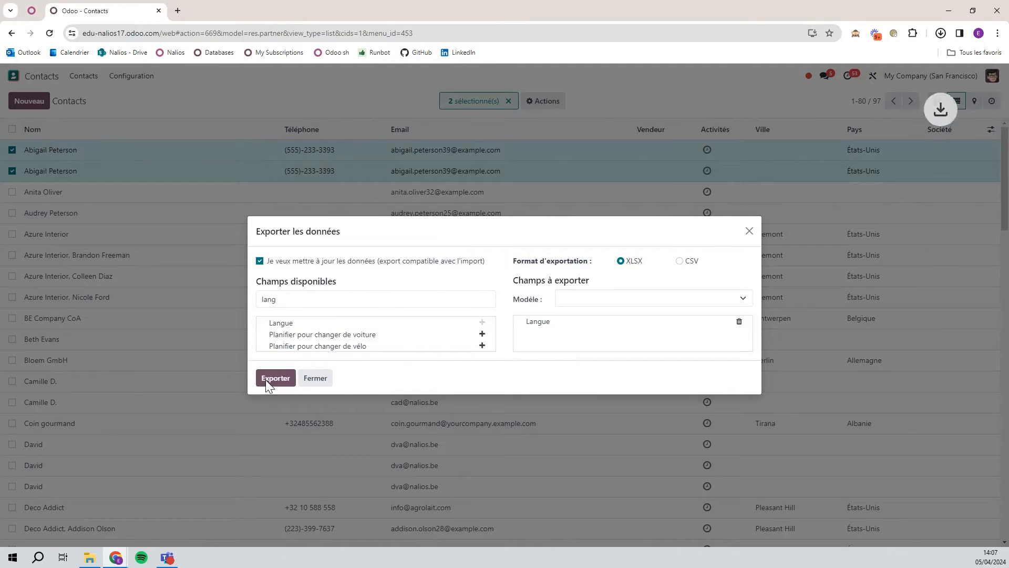
- Open the downloaded file Contact (res.partner) (49).xlsx in LibreOffice Calc and maximize its window
click(941, 34)
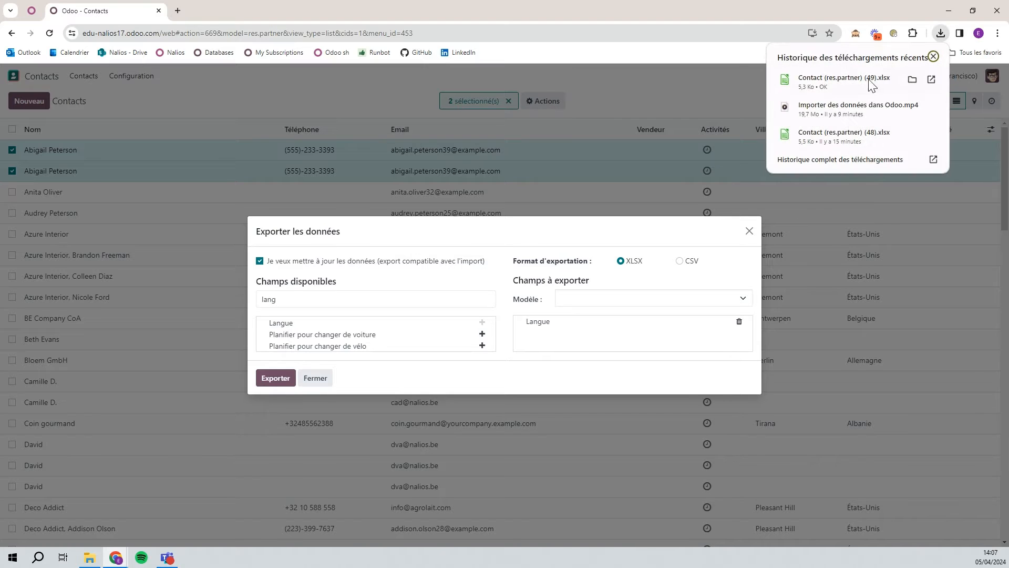
click(868, 80)
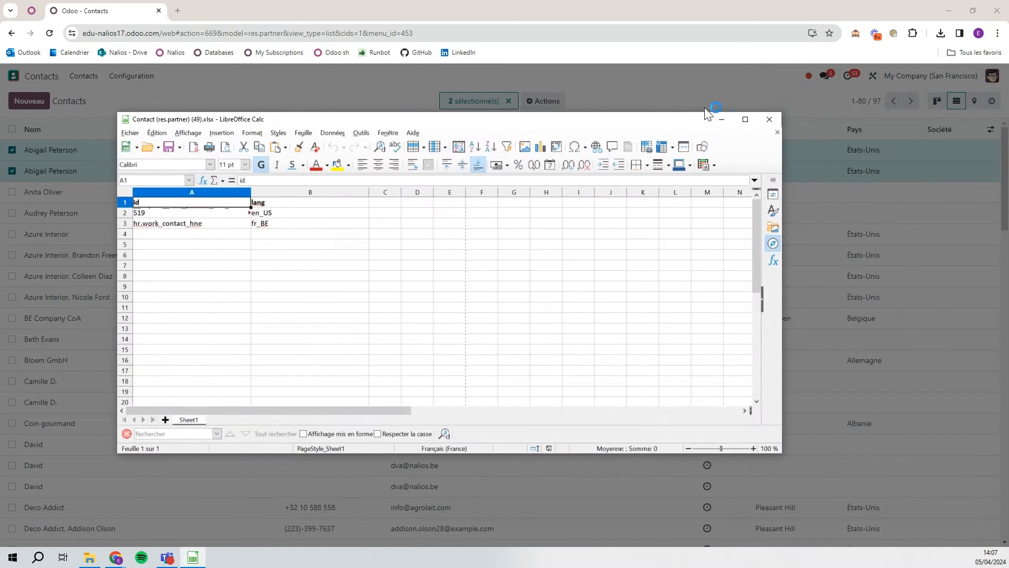
click(745, 119)
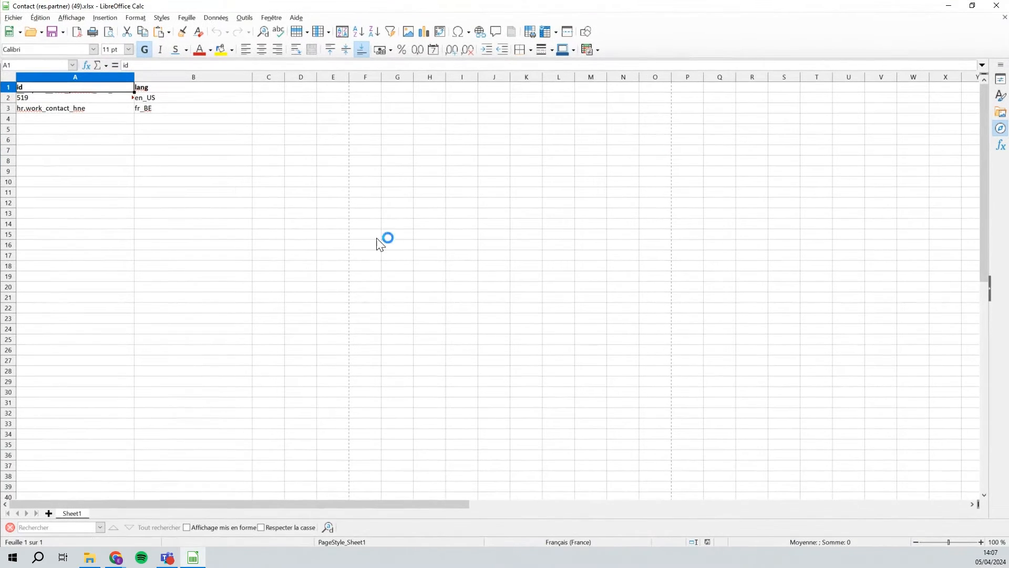
- Examine the language codes of the two exported contacts in the lang column
click(190, 102)
drag(191, 103, 185, 117)
click(188, 119)
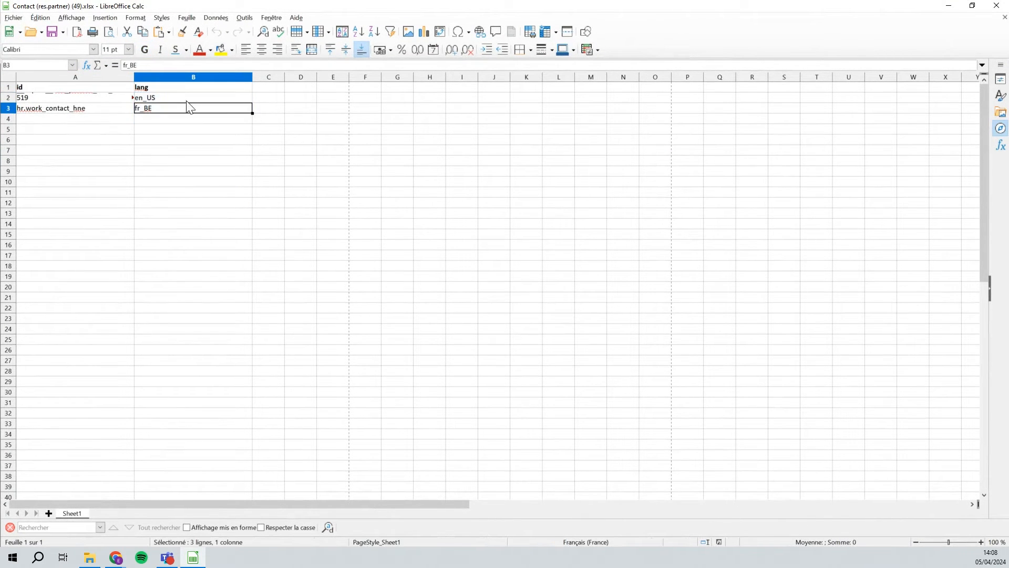
click(186, 98)
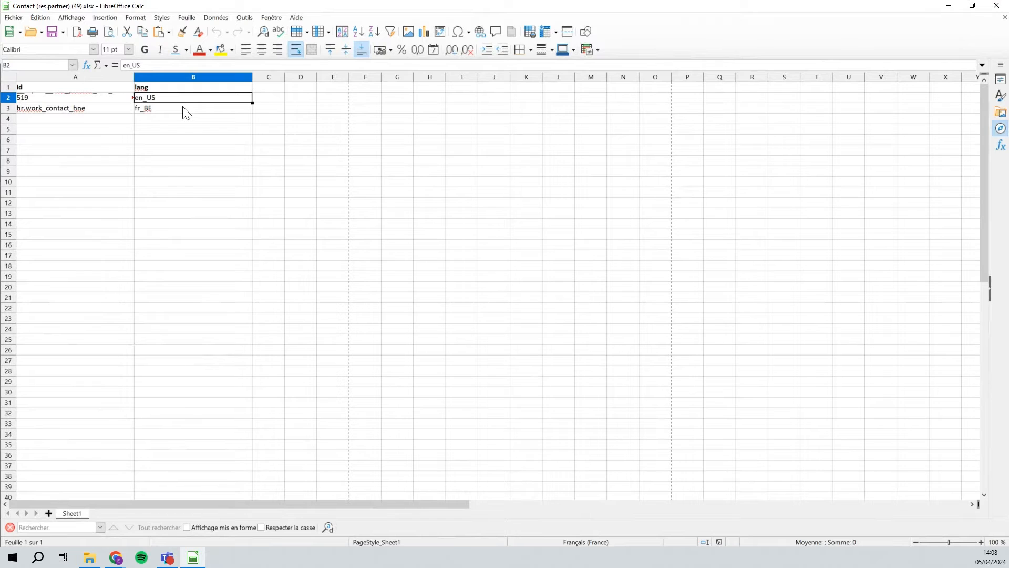
click(185, 111)
click(185, 99)
click(181, 109)
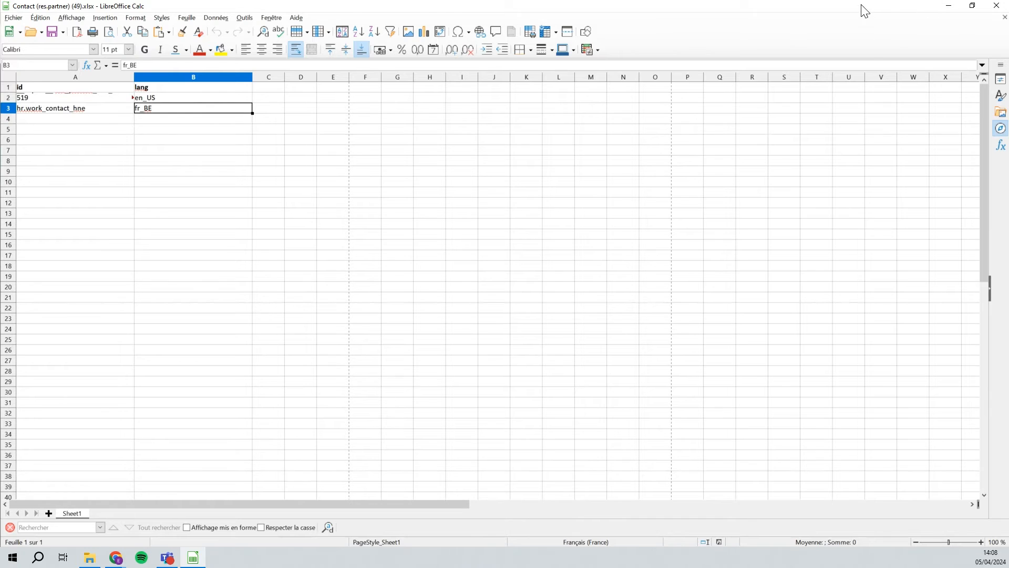
- Move the spreadsheet window aside, switch back to Odoo and close the export dialog
drag(864, 10, 1003, 53)
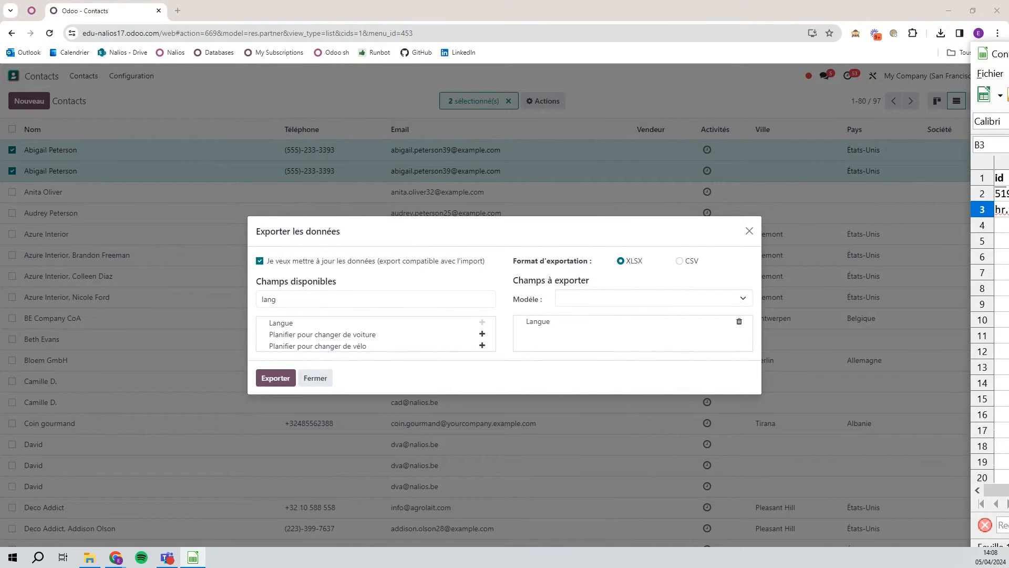
click(453, 160)
click(749, 230)
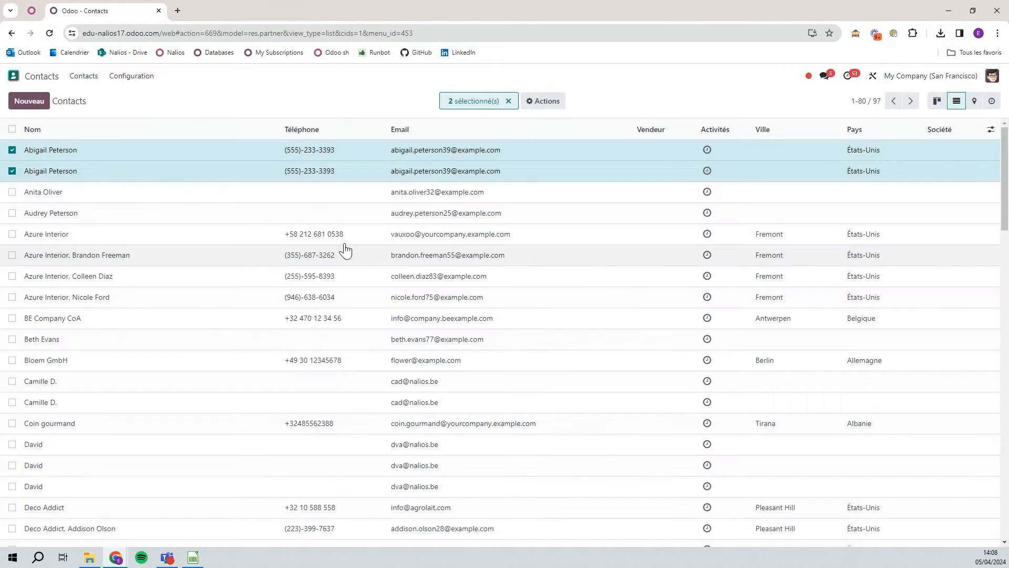
- Select all contacts across every page and start their data export with the import-compatible update option enabled
click(12, 130)
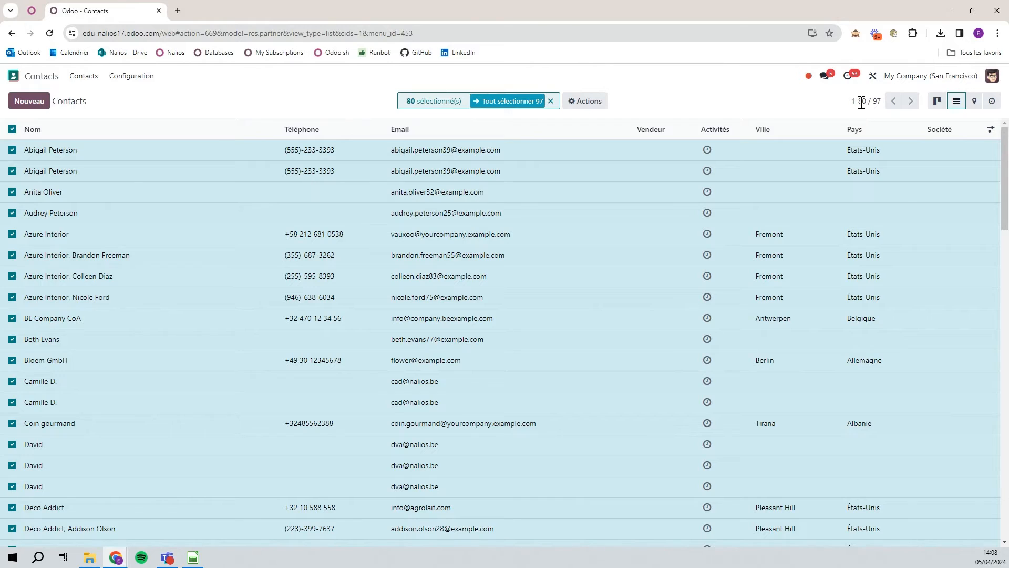
click(506, 101)
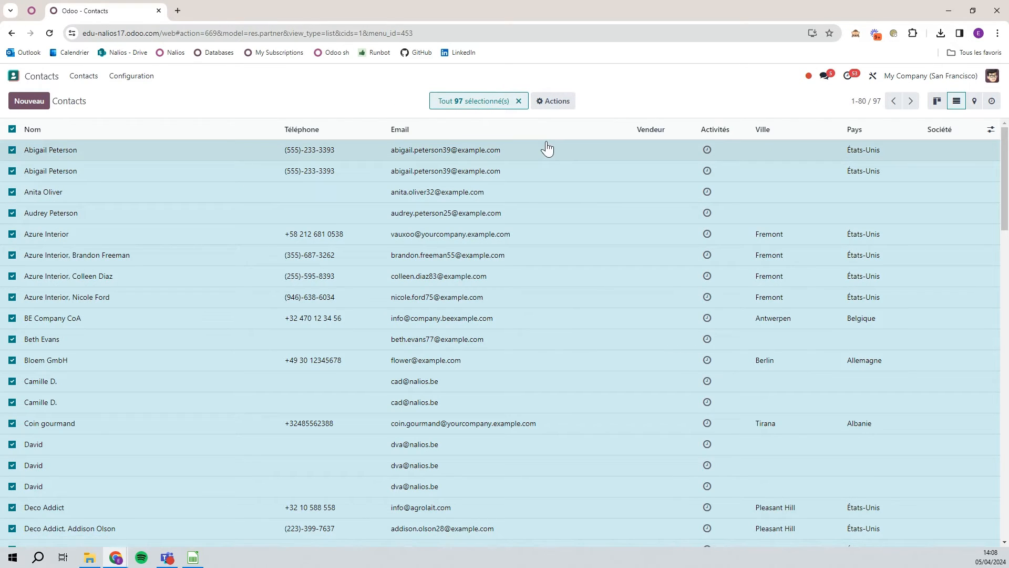
click(547, 101)
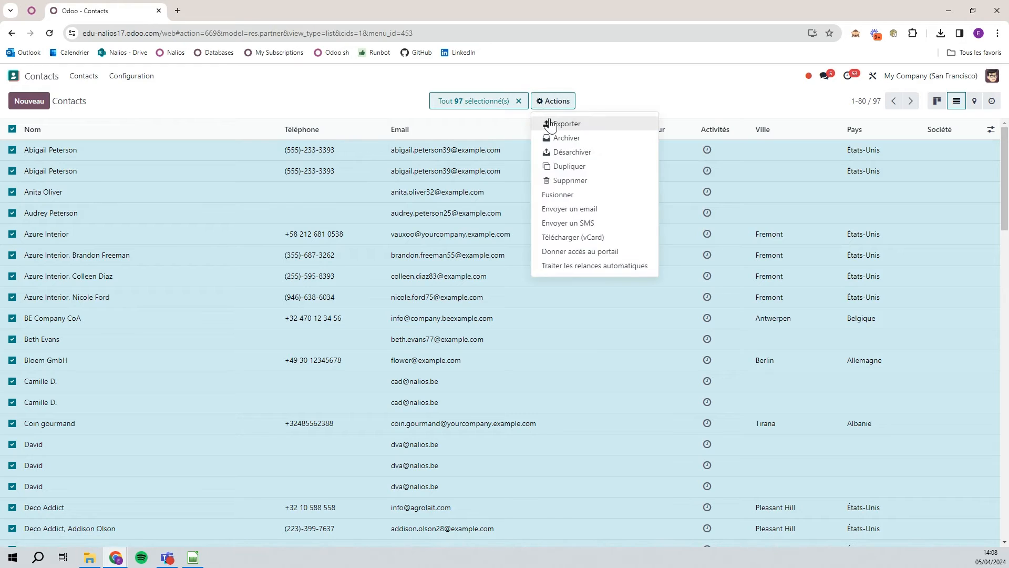
click(551, 125)
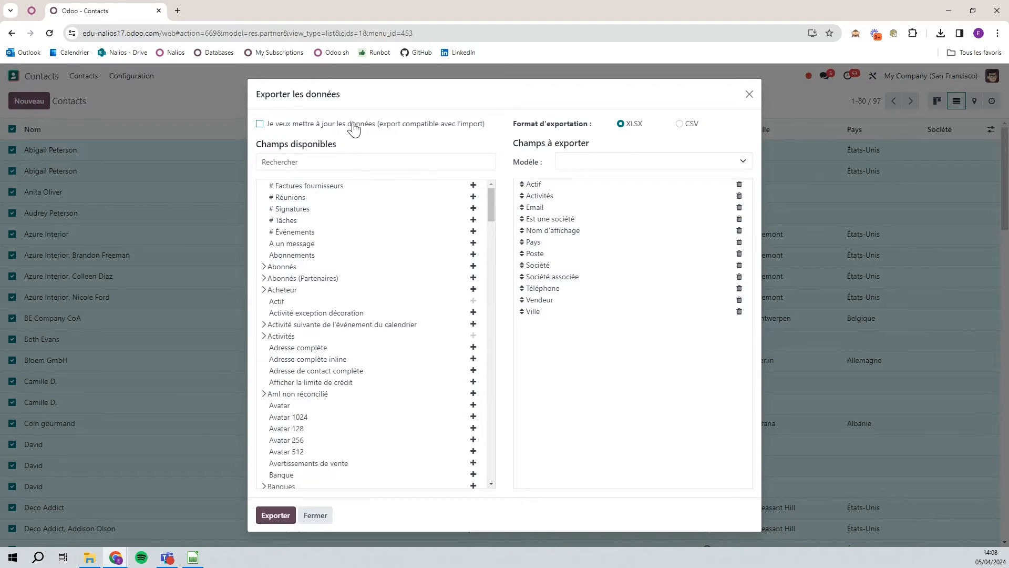
click(260, 123)
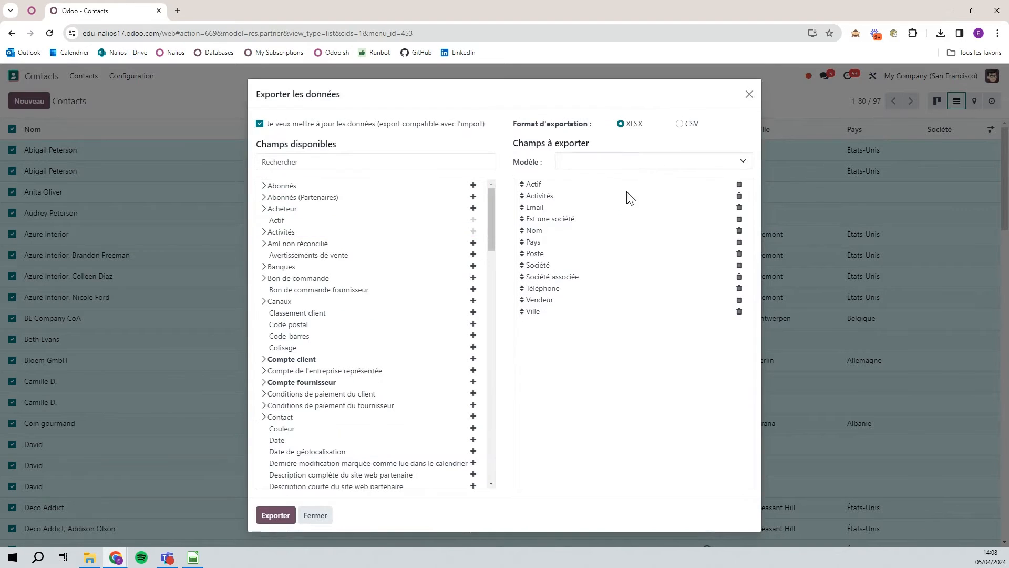
- Remove every default field, from Actif through Ville, from the list of fields to export
click(739, 184)
click(739, 184)
click(739, 185)
click(739, 184)
click(739, 184)
click(738, 184)
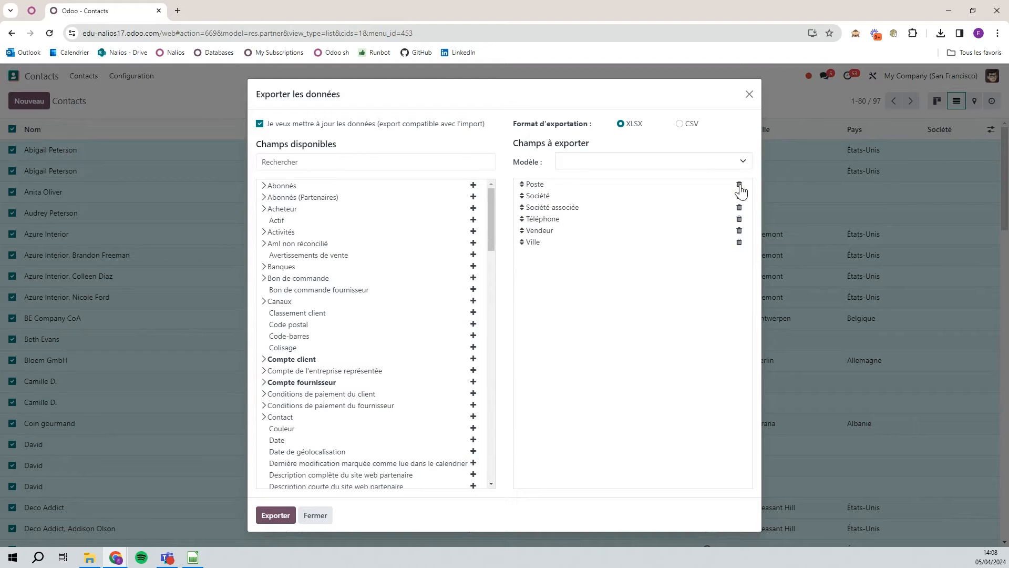
click(739, 184)
click(739, 184)
click(739, 184)
click(739, 184)
click(739, 185)
click(739, 184)
- Search the available fields for "langu", add Langue to the export and export the selected contacts as XLSX
click(370, 161)
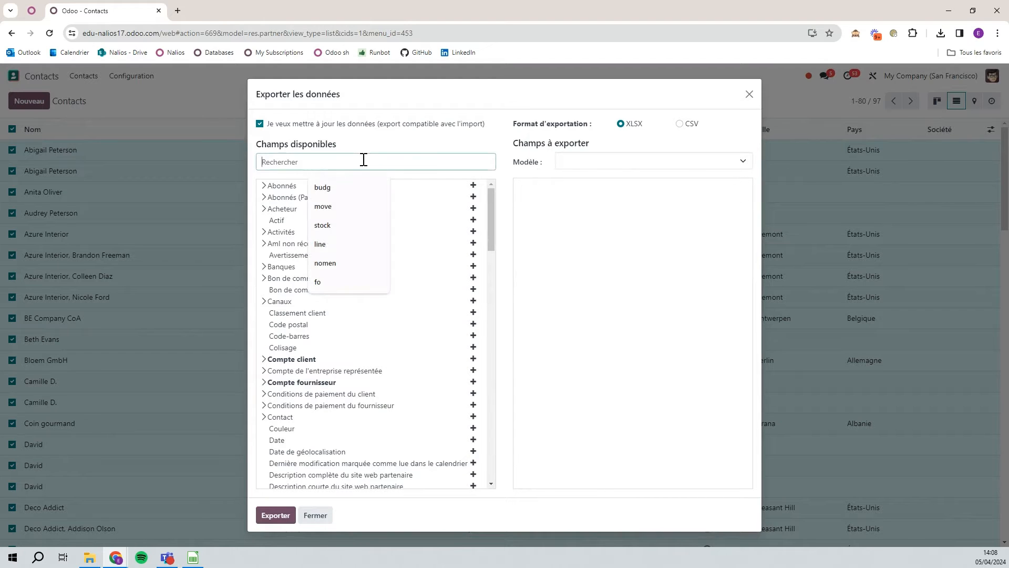
text(langu)
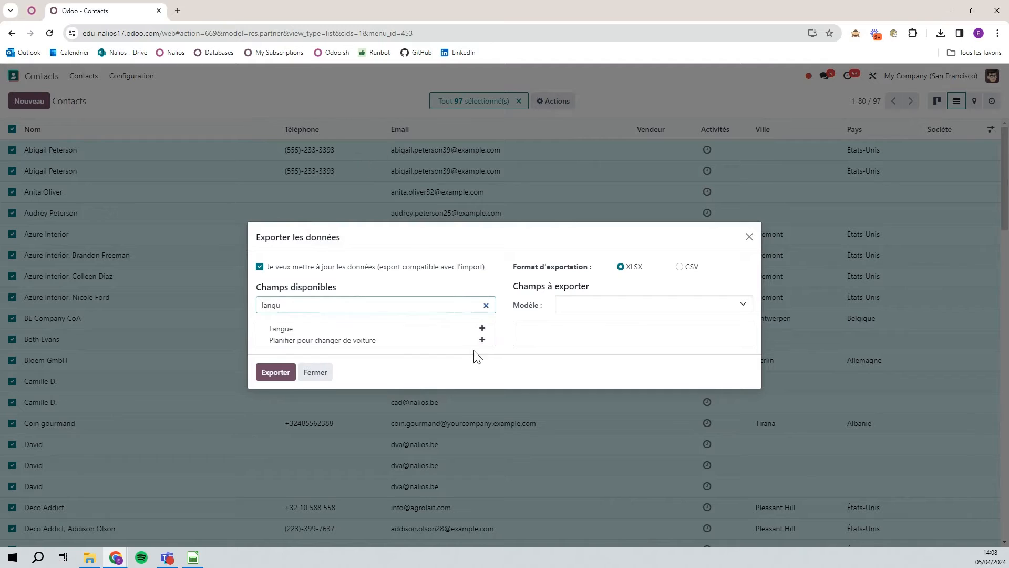
click(481, 329)
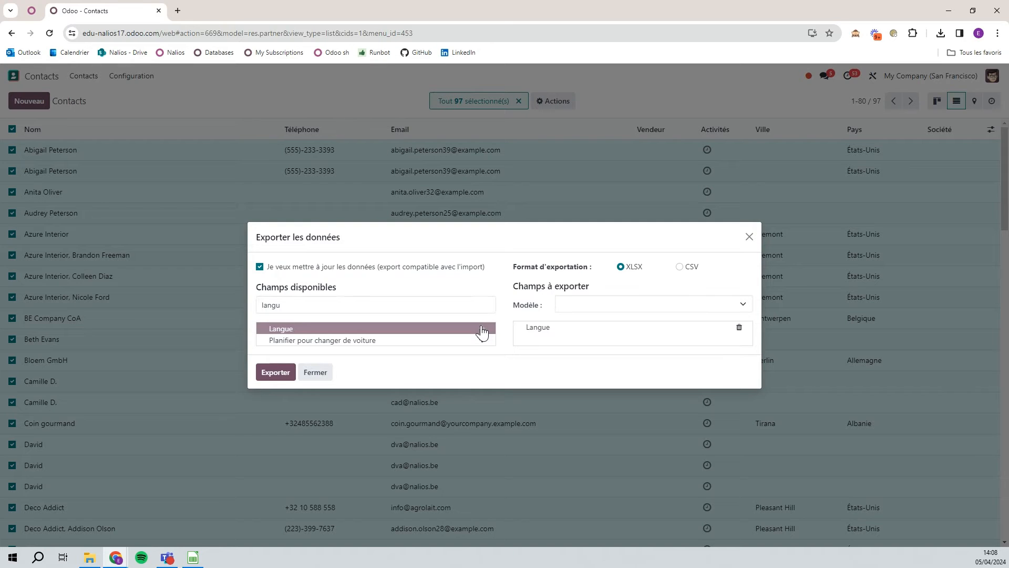
click(275, 372)
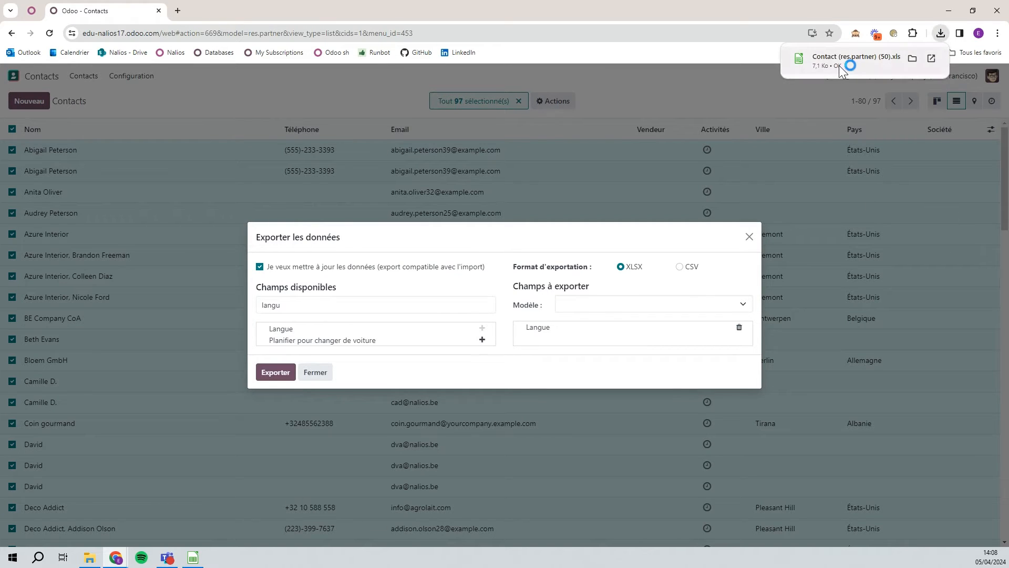
- Open the downloaded file Contact (res.partner) (50).xlsx in a maximized LibreOffice Calc window and copy the language code in cell B2
click(838, 66)
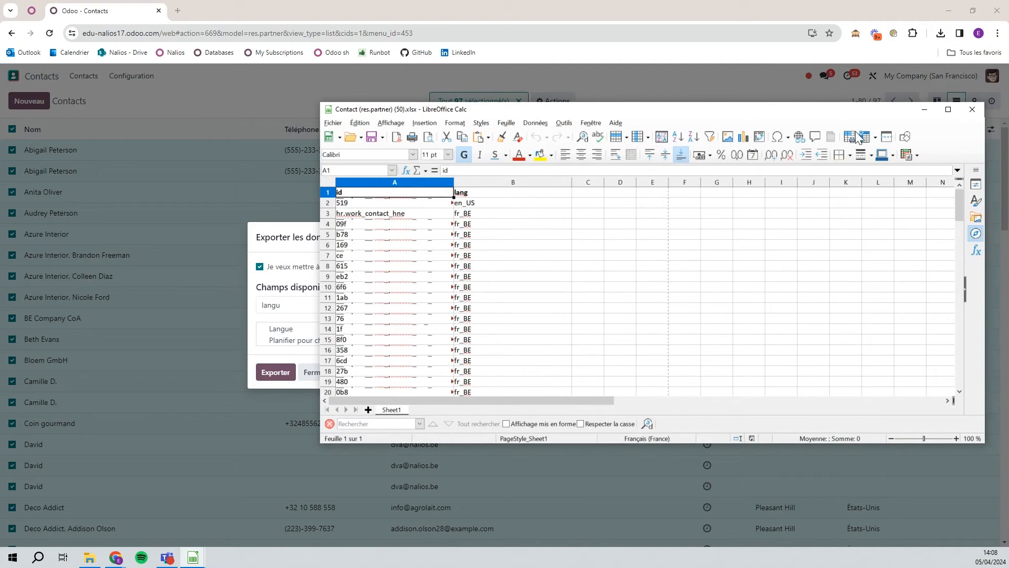
click(948, 110)
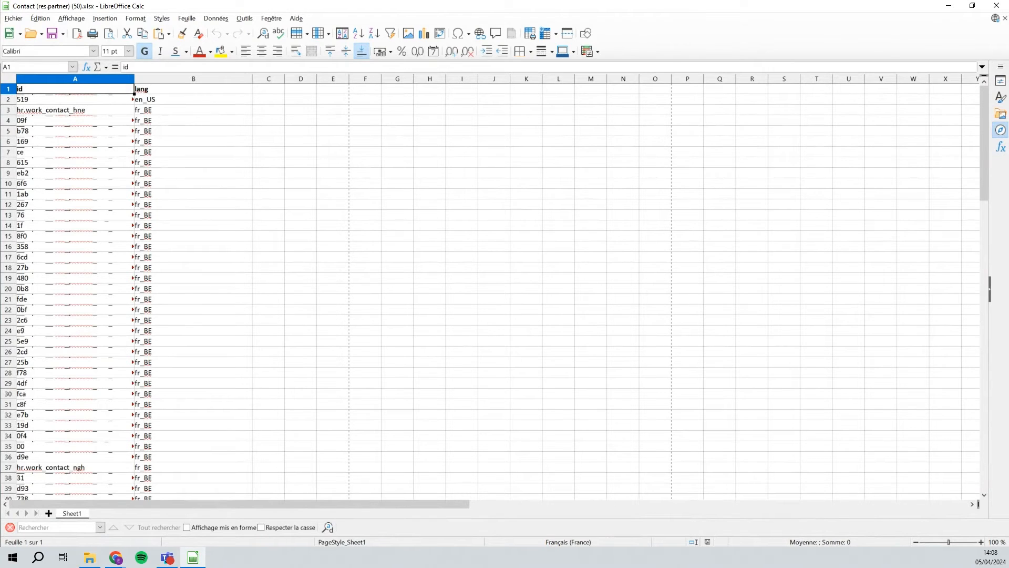
click(187, 103)
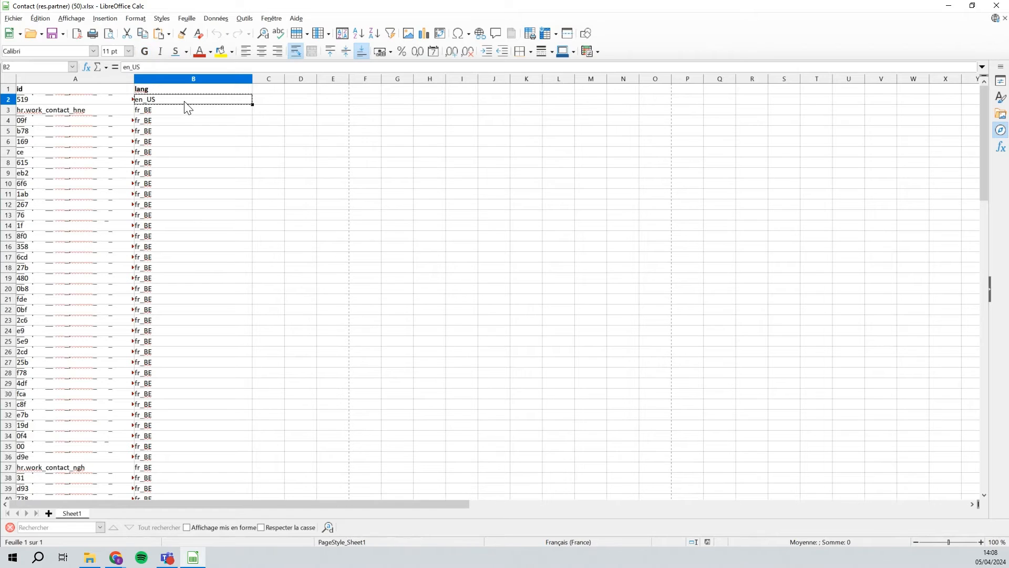
- Replace the language code in cell B28 of the lang column with en_US
scroll(185, 217, down, 4)
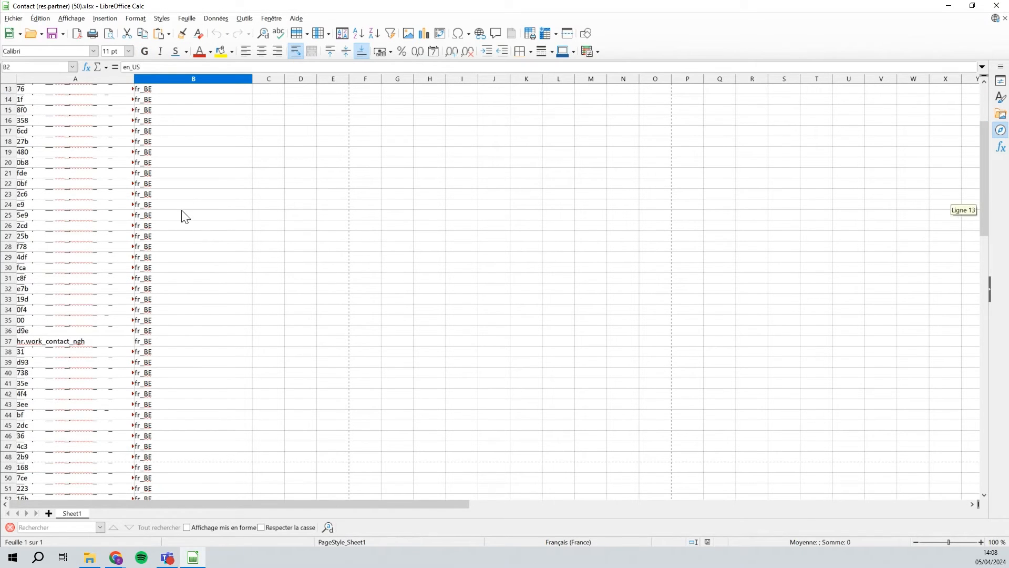
click(172, 247)
key(BackSpace)
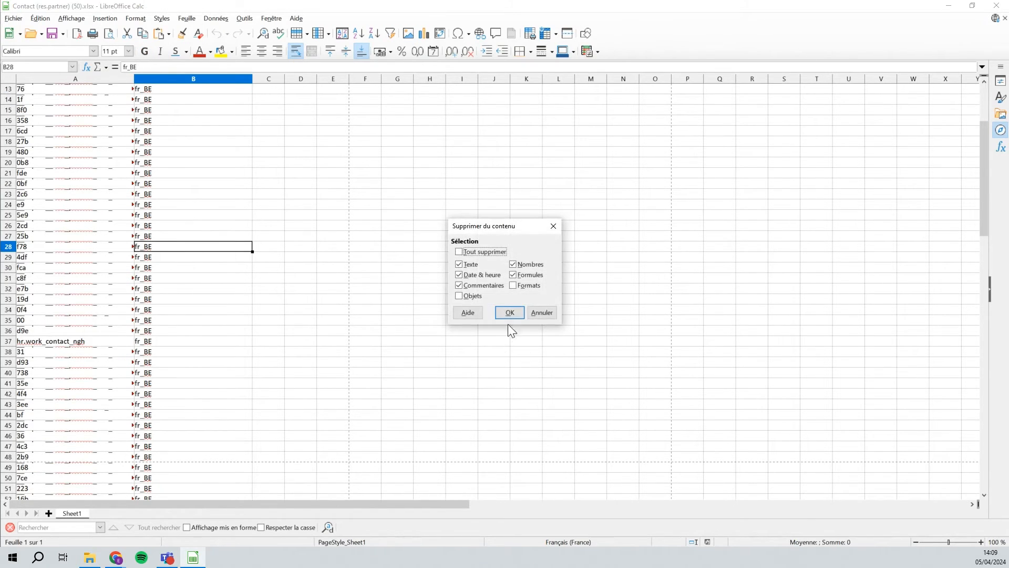
click(507, 315)
text(en_US)
- Clear the language code in cell B51 and enter en_US instead
scroll(182, 367, down, 4)
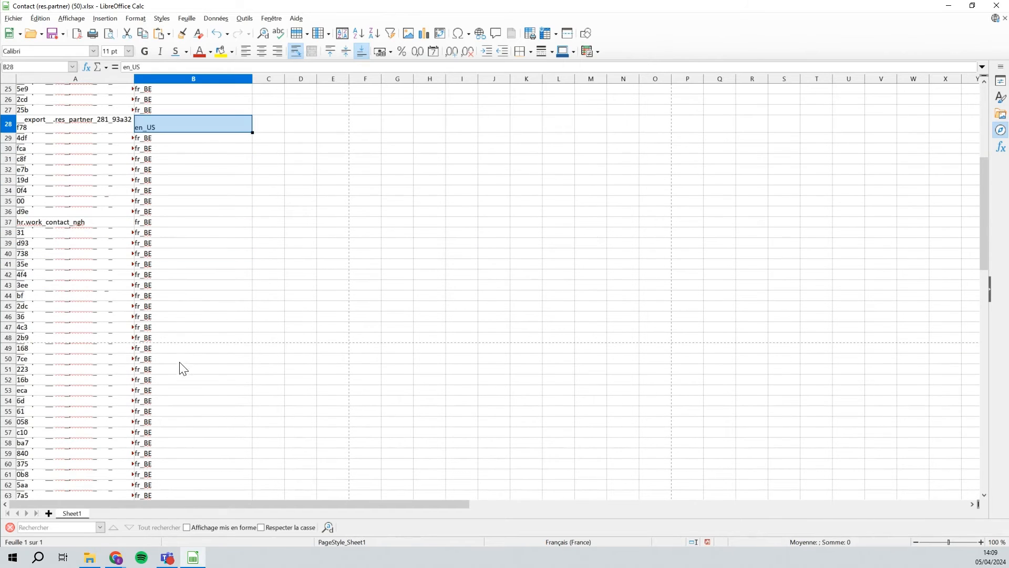
click(180, 369)
key(BackSpace)
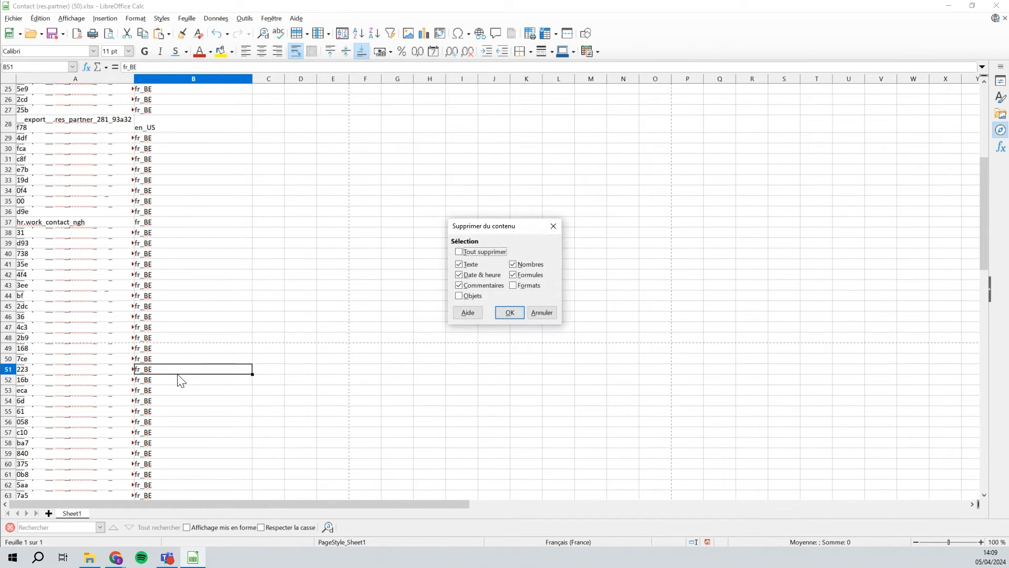
click(510, 313)
text(en_US)
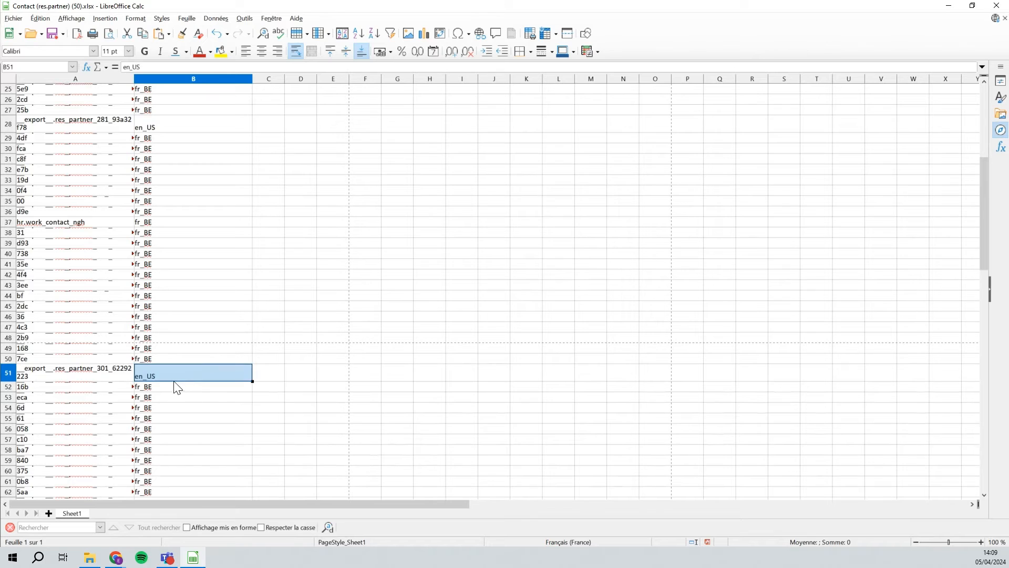
- Change the contact language in cell B72 to en_US
scroll(177, 400, down, 5)
click(177, 435)
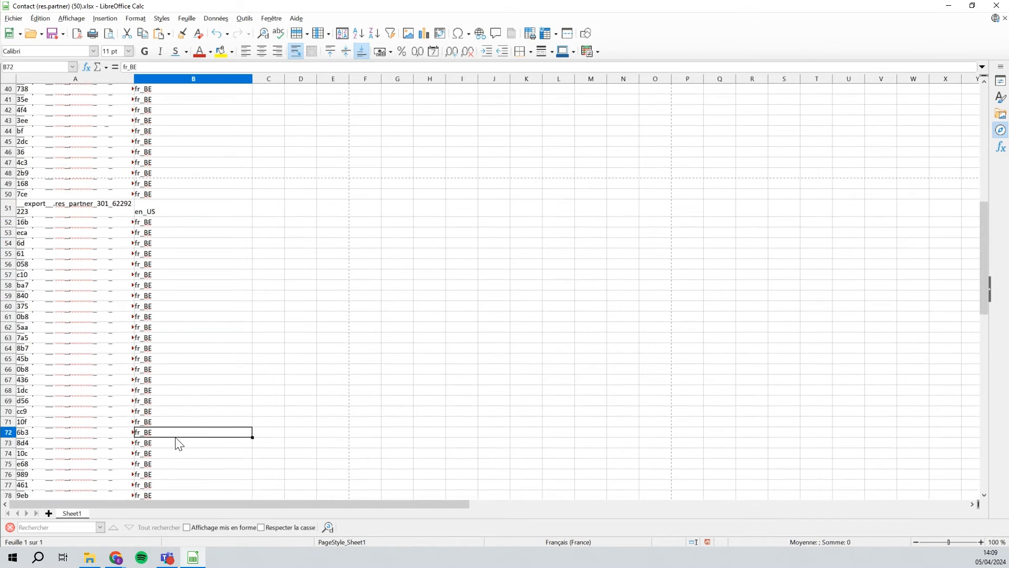
key(BackSpace)
click(510, 313)
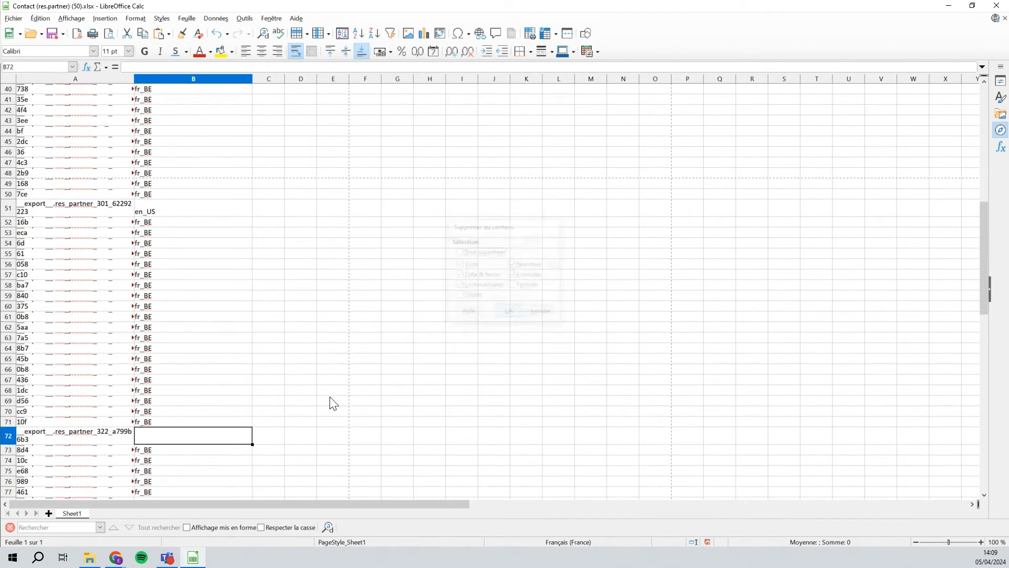
text(en_US)
click(300, 436)
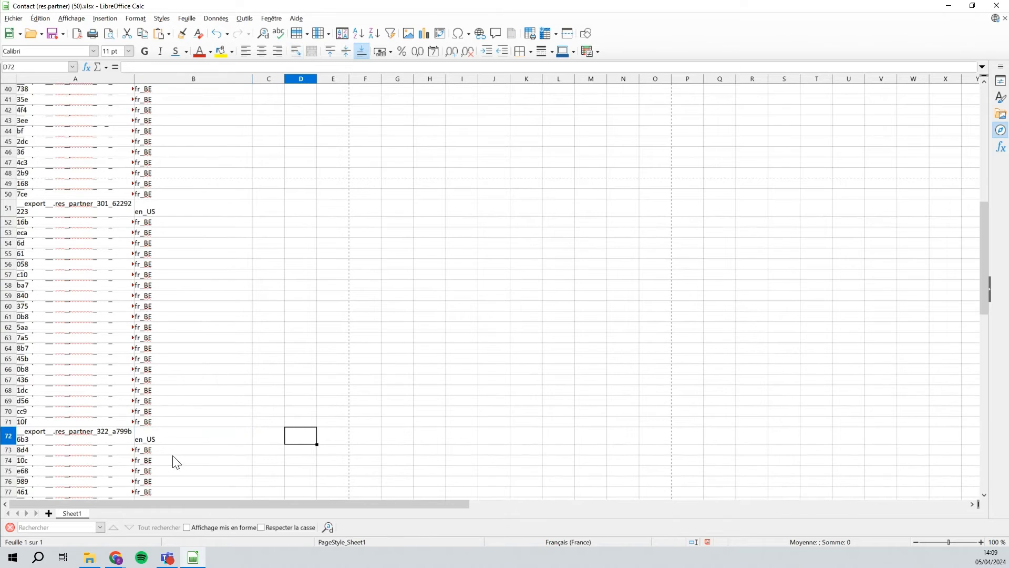
- Replace the language codes of the last eight contacts, cells B91 to B98, with en_US
scroll(173, 457, down, 5)
scroll(174, 447, down, 5)
drag(182, 316, 181, 395)
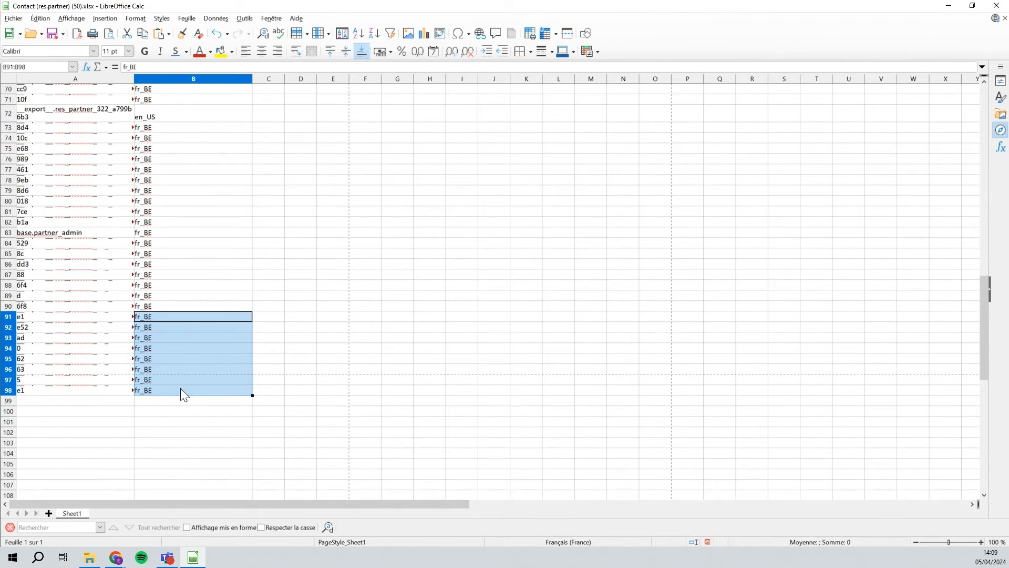
key(BackSpace)
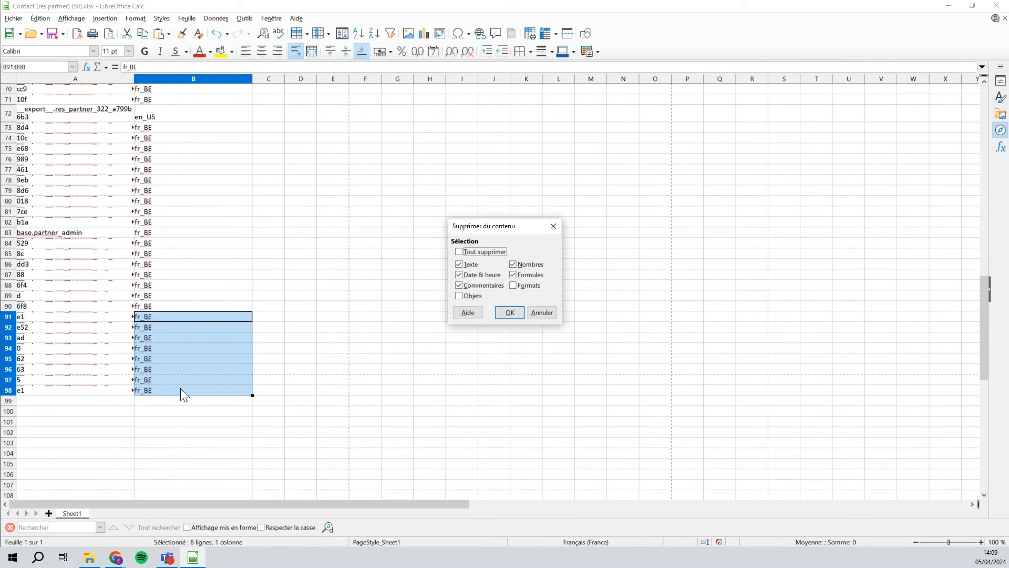
click(513, 310)
text(en_US en_US en_US en_US en_US en_US en_US en_US)
click(291, 374)
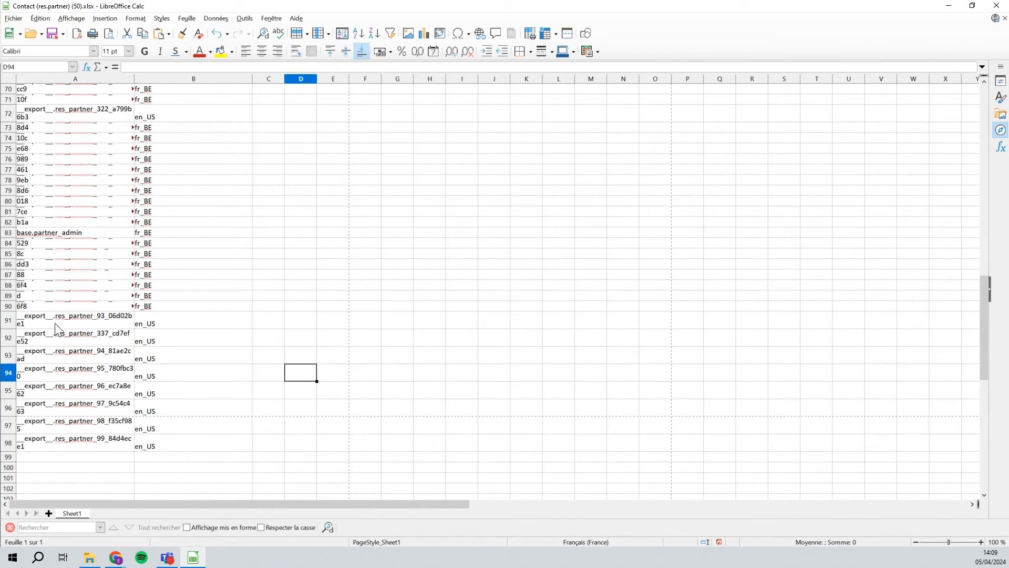
- Examine the full external ID of the contact in cell A28 of the id column
scroll(61, 337, up, 17)
scroll(62, 340, up, 6)
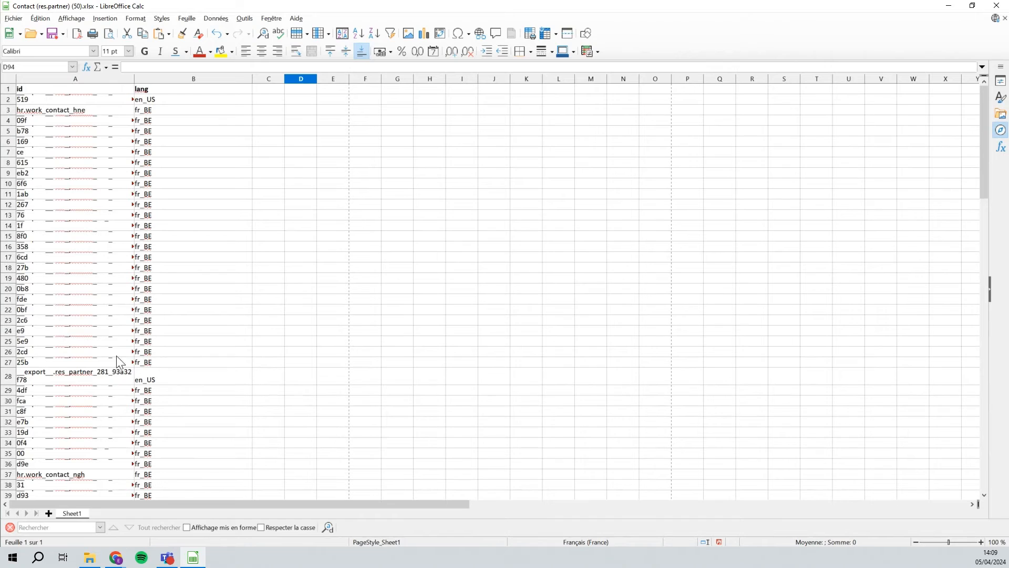
double_click(81, 373)
drag(124, 378, 12, 372)
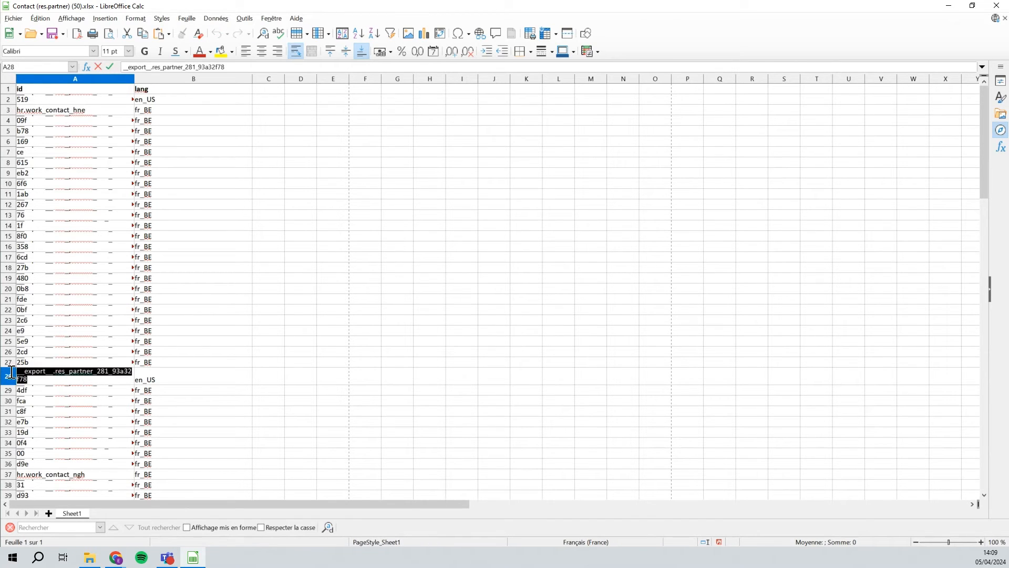
click(73, 379)
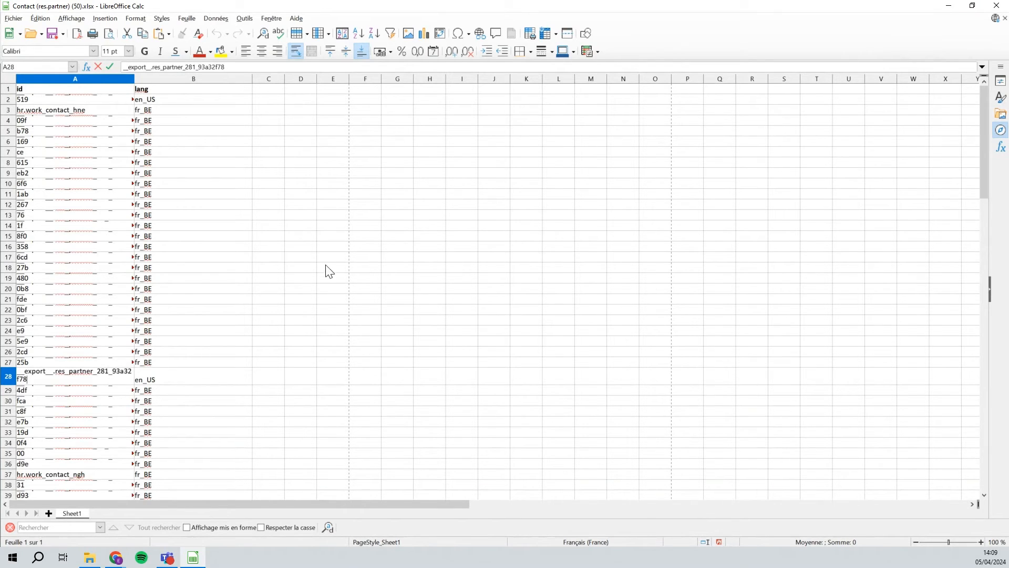
- Replace the language code in cell B5 with the plain word français
click(175, 133)
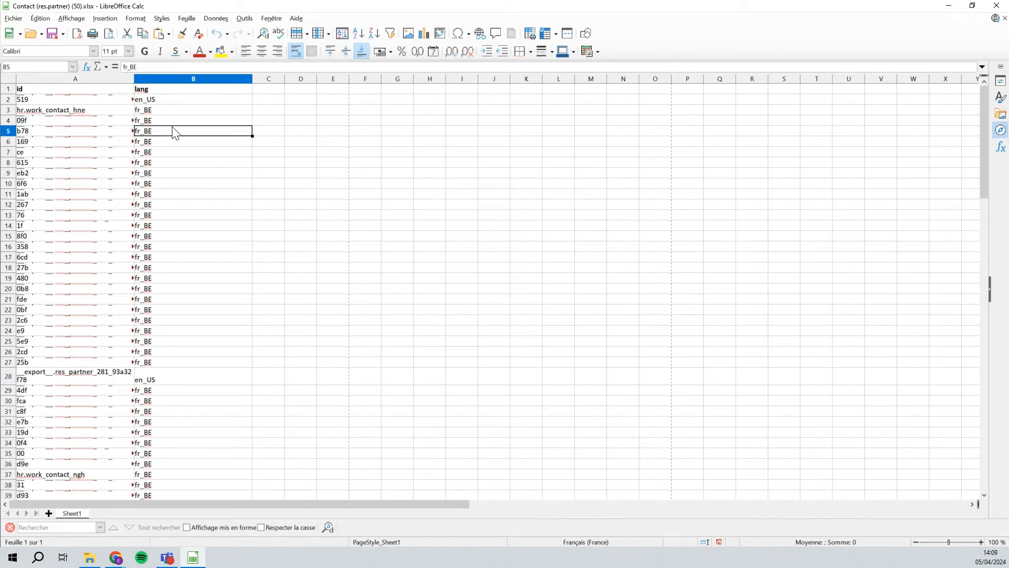
key(BackSpace)
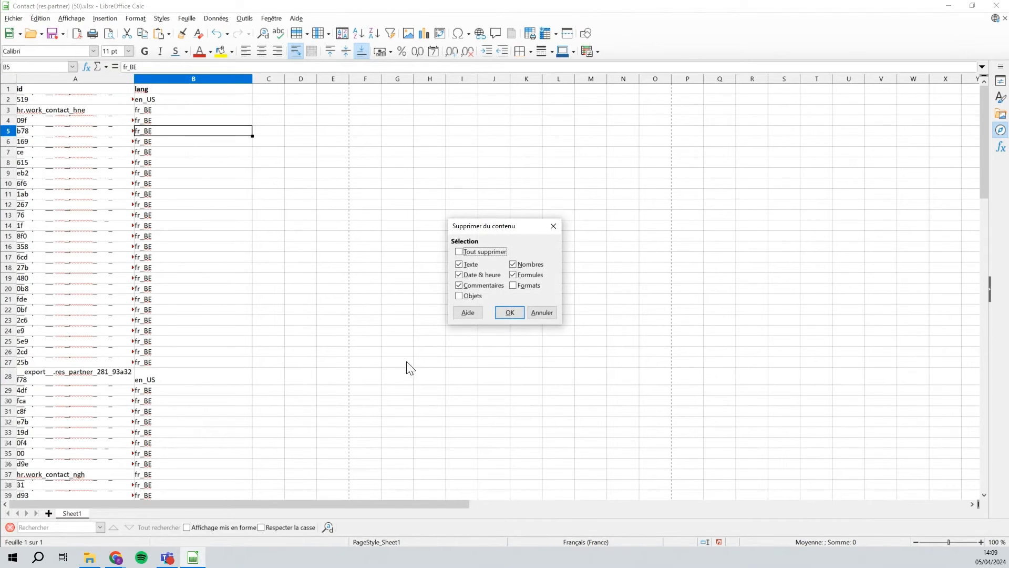
click(509, 311)
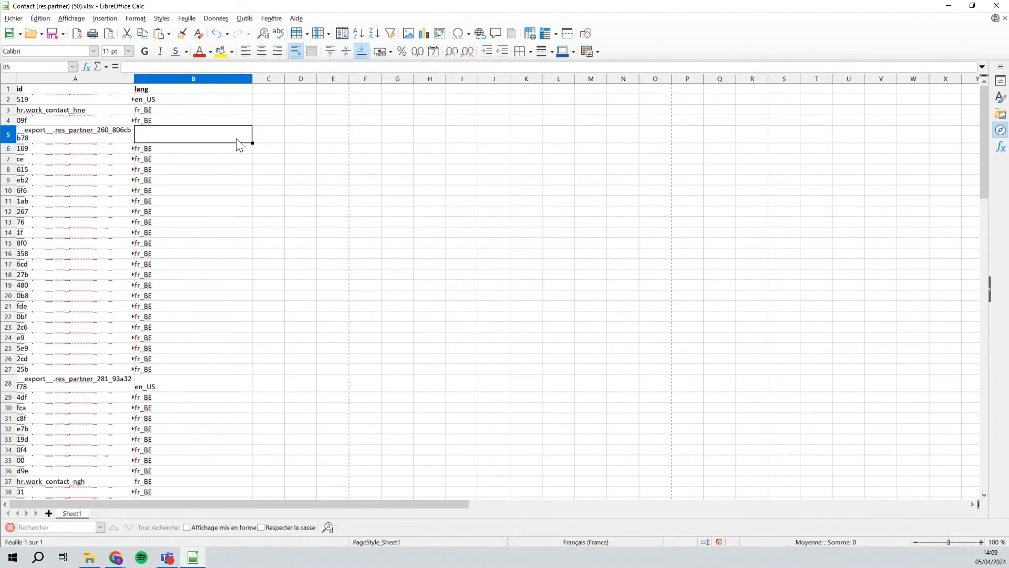
double_click(237, 139)
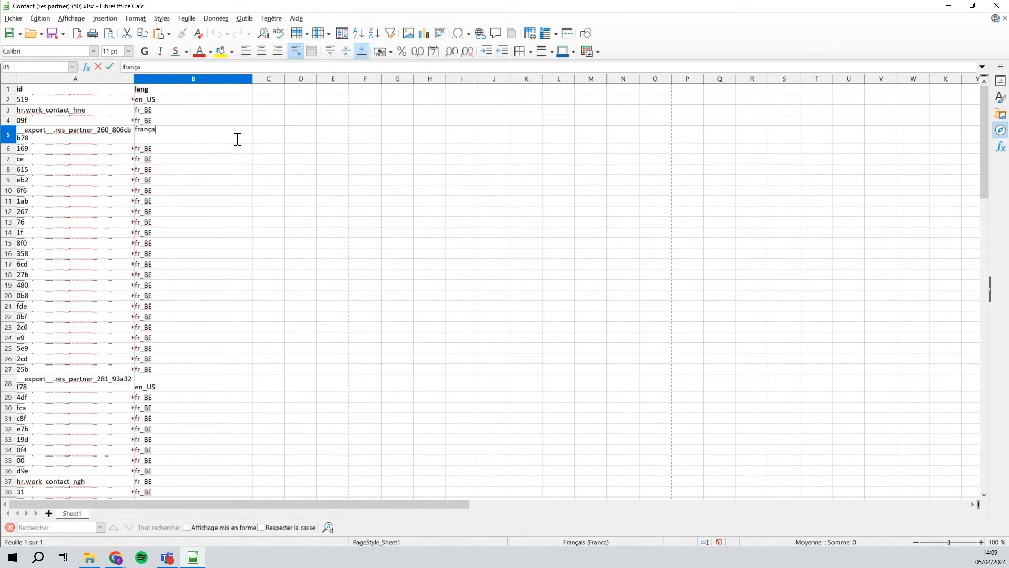
click(296, 141)
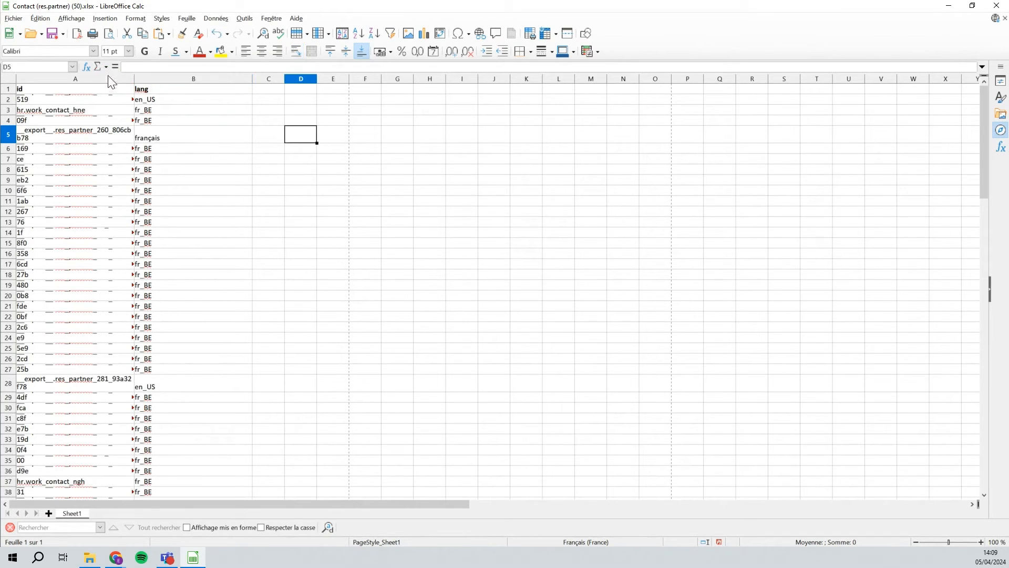
- Save the spreadsheet in Excel 2007-365 format and leave it to return to Odoo
click(51, 33)
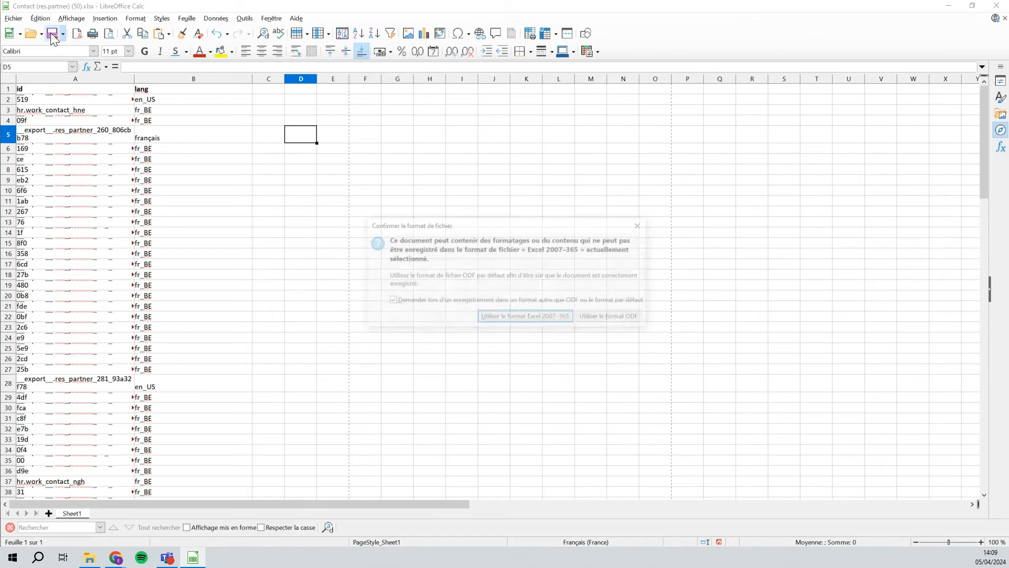
click(504, 318)
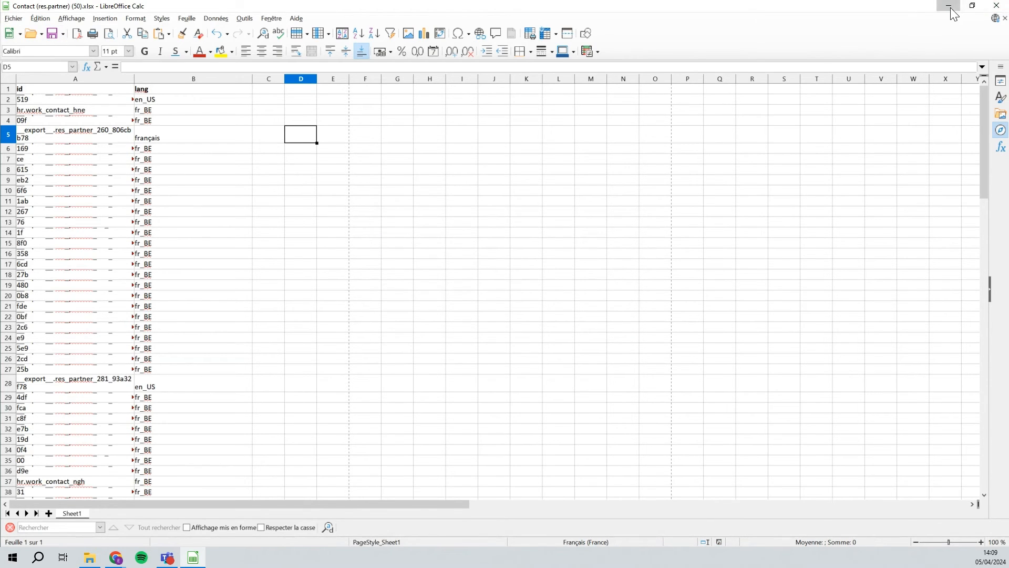
click(995, 13)
- Close the export dialog, clear the contact selection and start a file import for Contacts
click(749, 238)
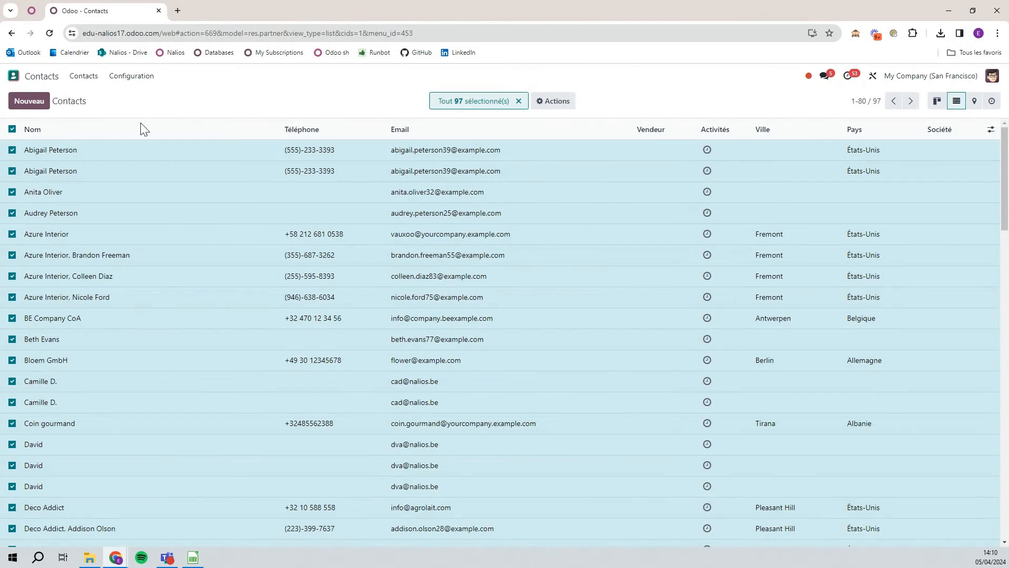
click(12, 129)
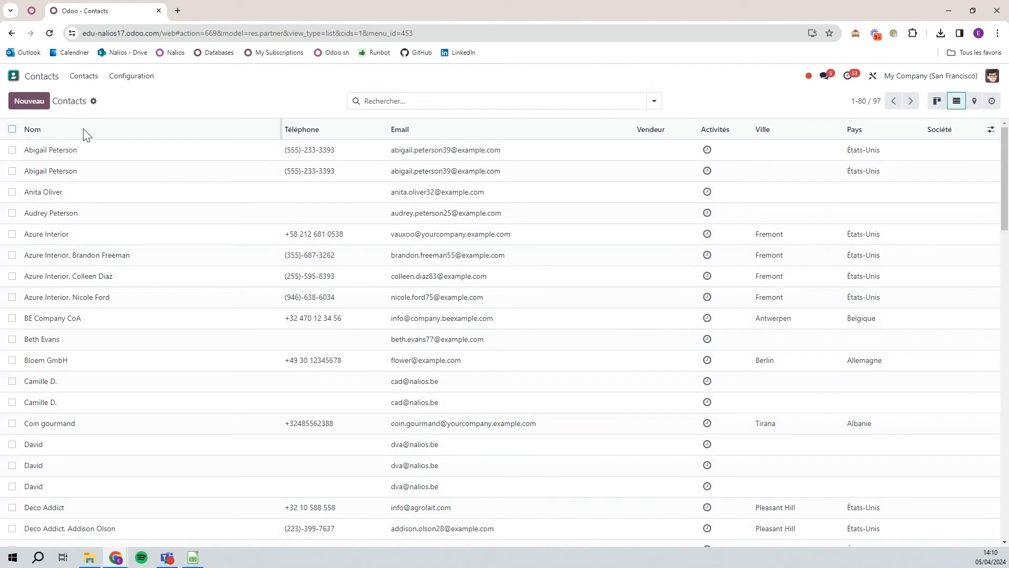
click(94, 101)
click(157, 125)
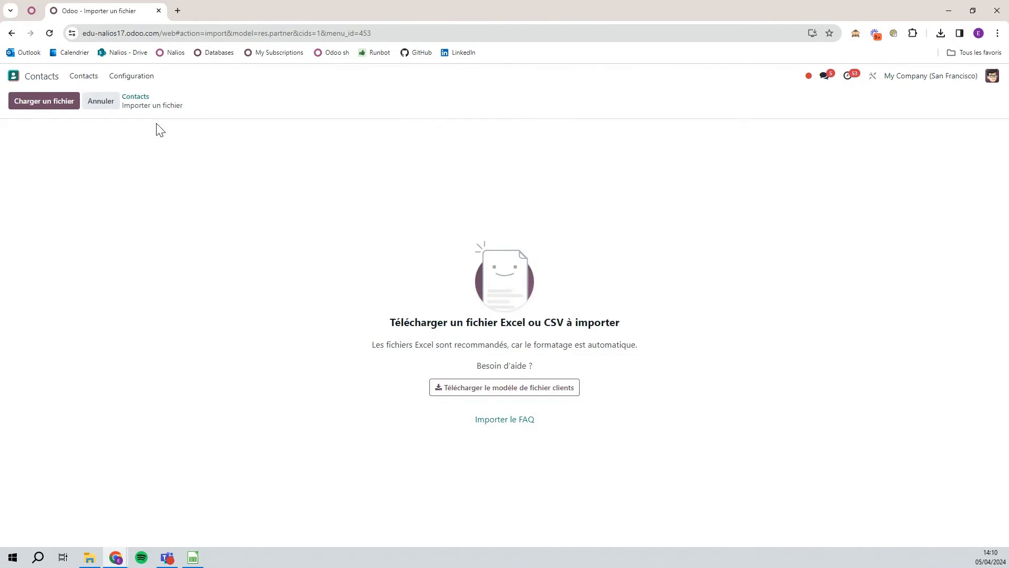
- Load Contact (res.partner) (50).xlsx from the Téléchargements folder and test the contact import
click(46, 103)
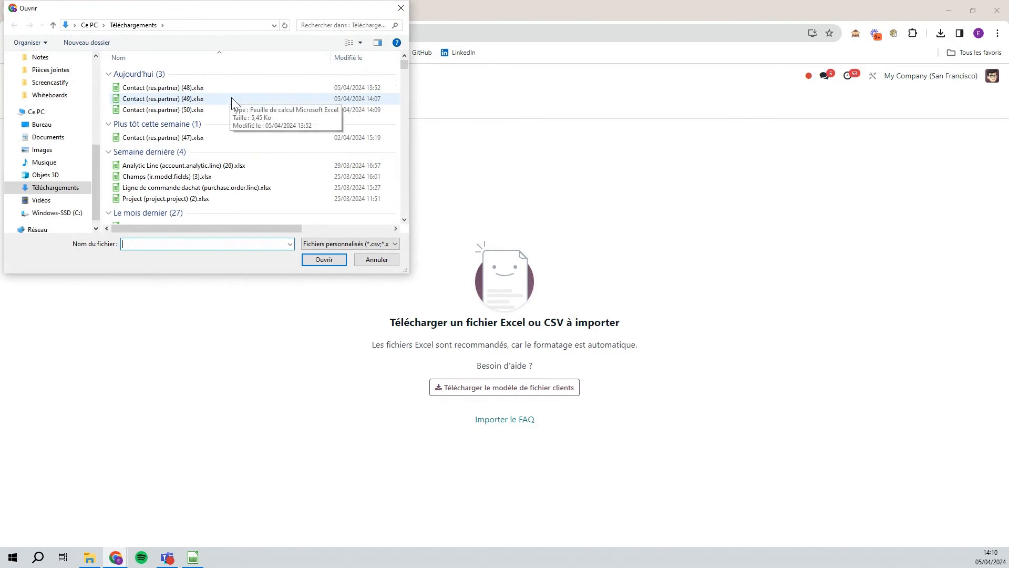
double_click(233, 111)
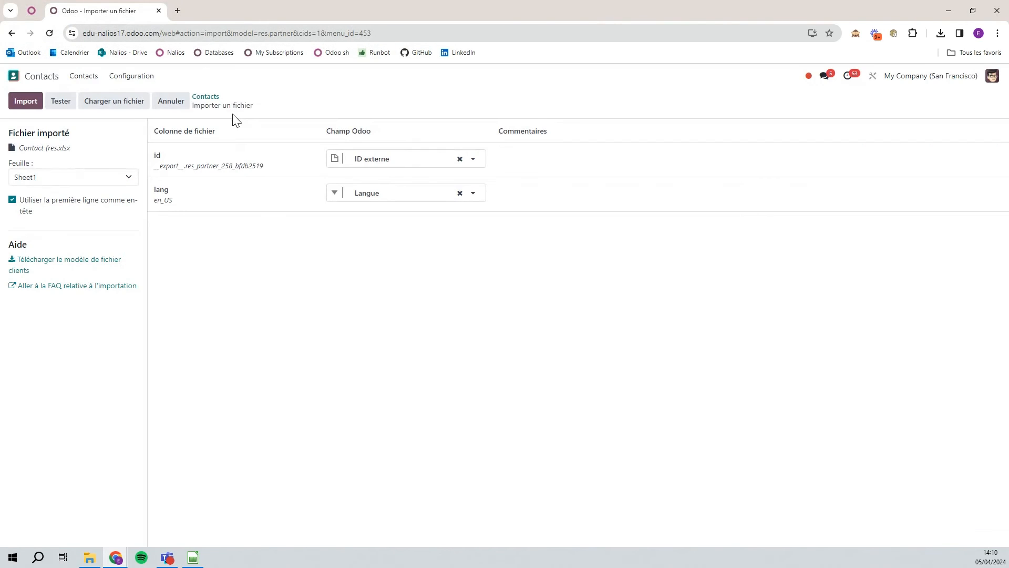
click(60, 101)
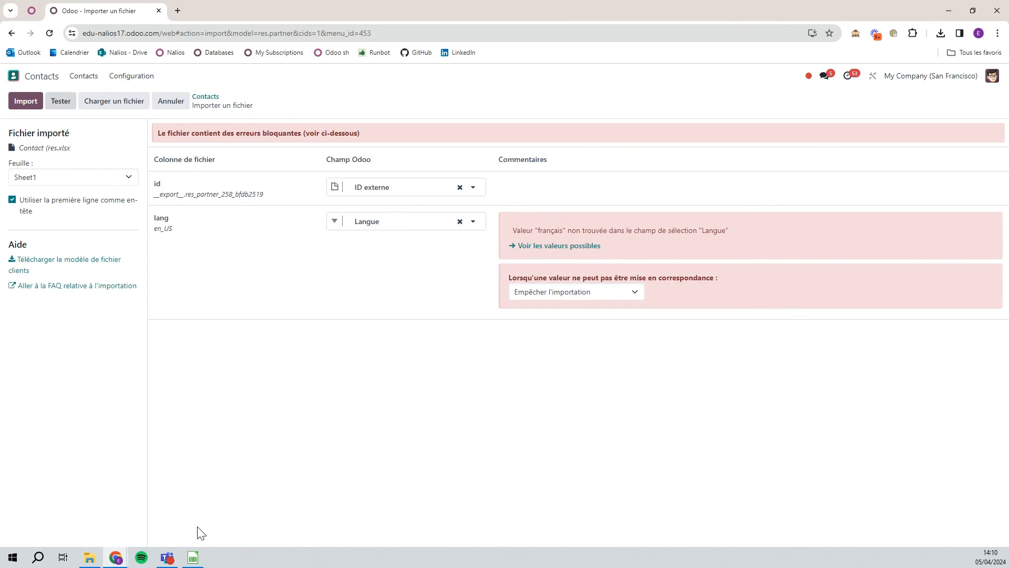
- Switch to LibreOffice Calc, replace the content of cell B5 with fr_BE, save the spreadsheet and return to Odoo
click(193, 557)
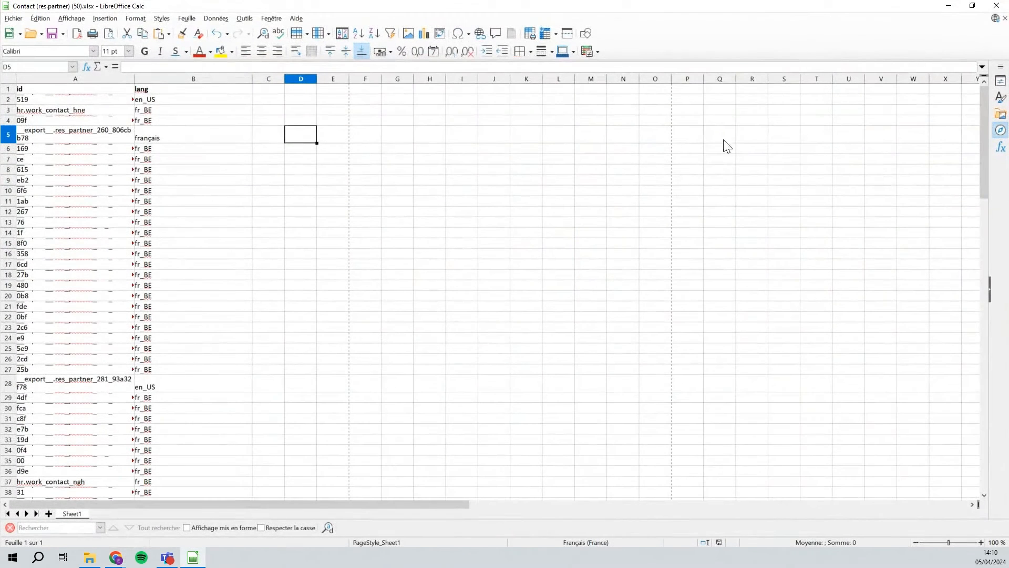
click(170, 140)
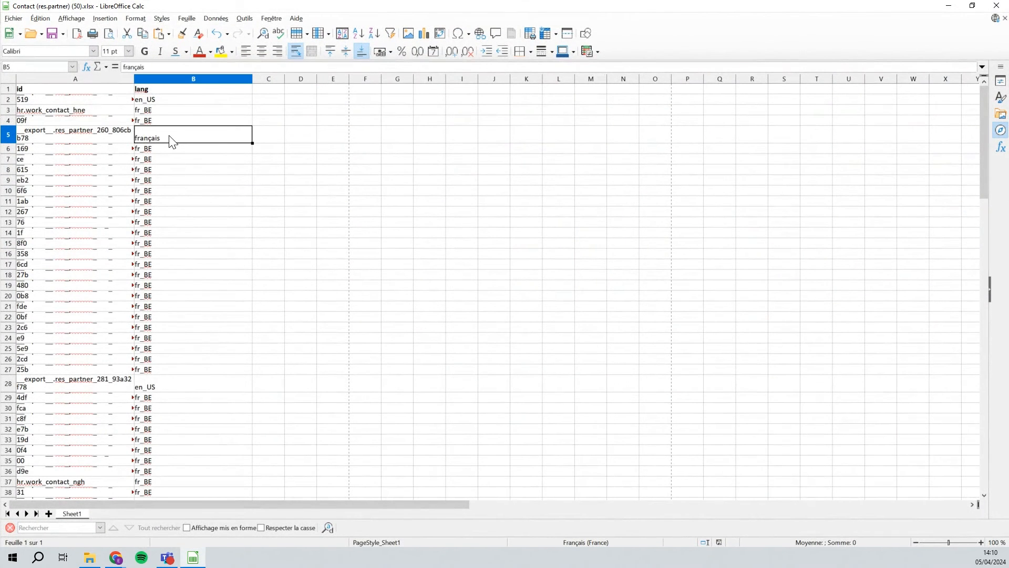
key(BackSpace)
click(517, 316)
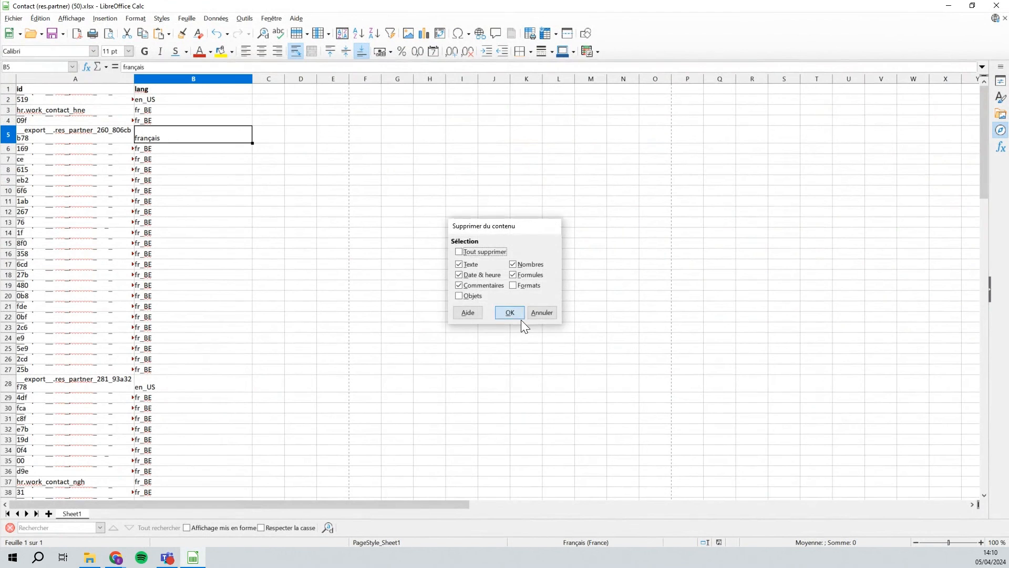
click(215, 125)
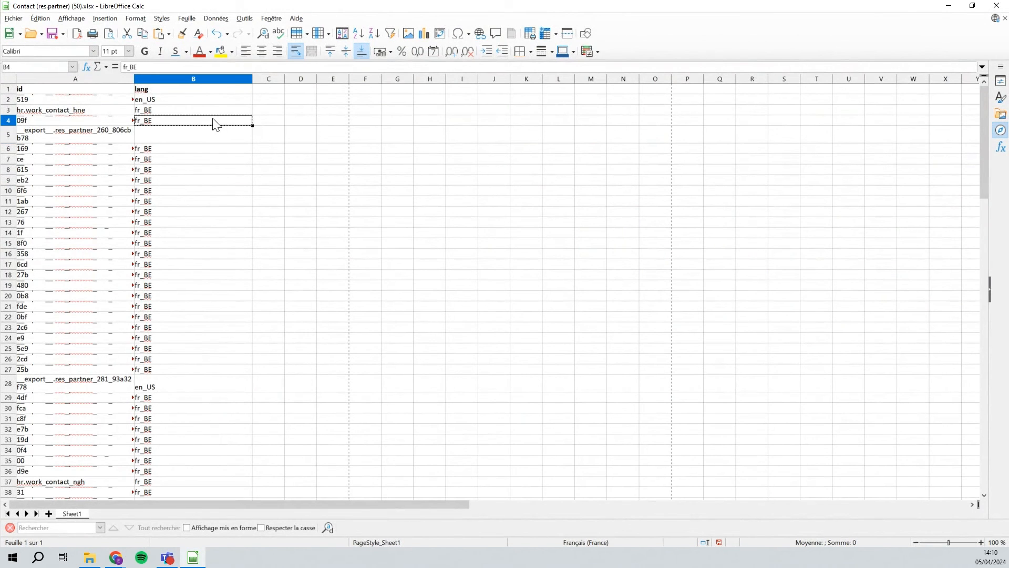
click(207, 137)
text(fr_BE)
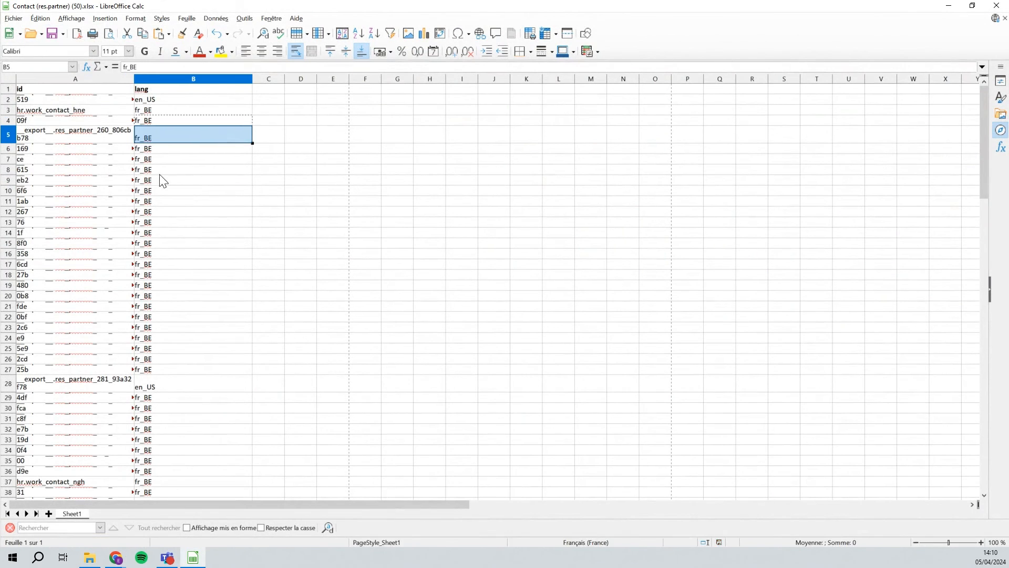
click(948, 5)
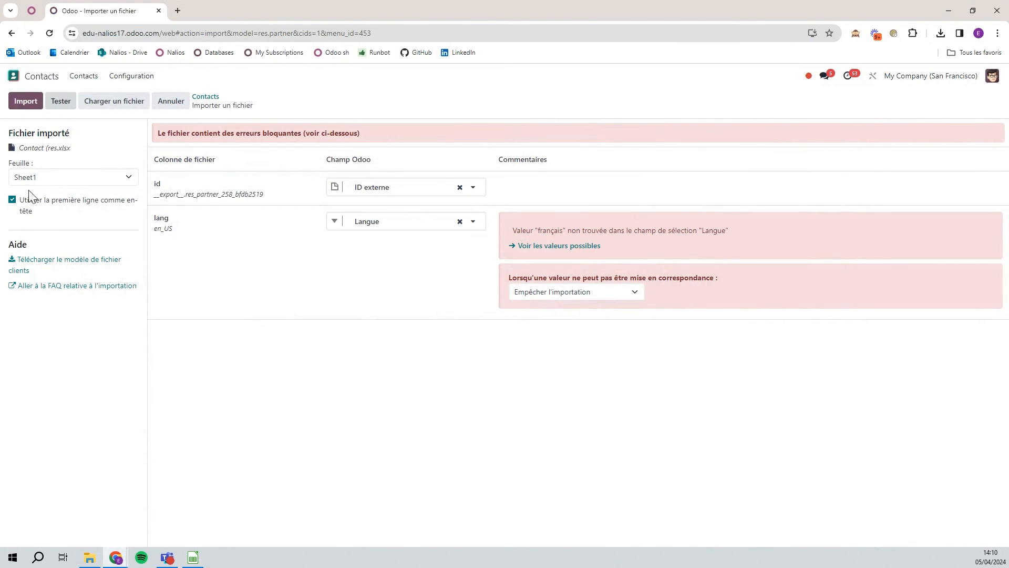
- Reload Contact (res.partner) (50).xlsx from the Téléchargements folder, test it and import the contacts
click(113, 103)
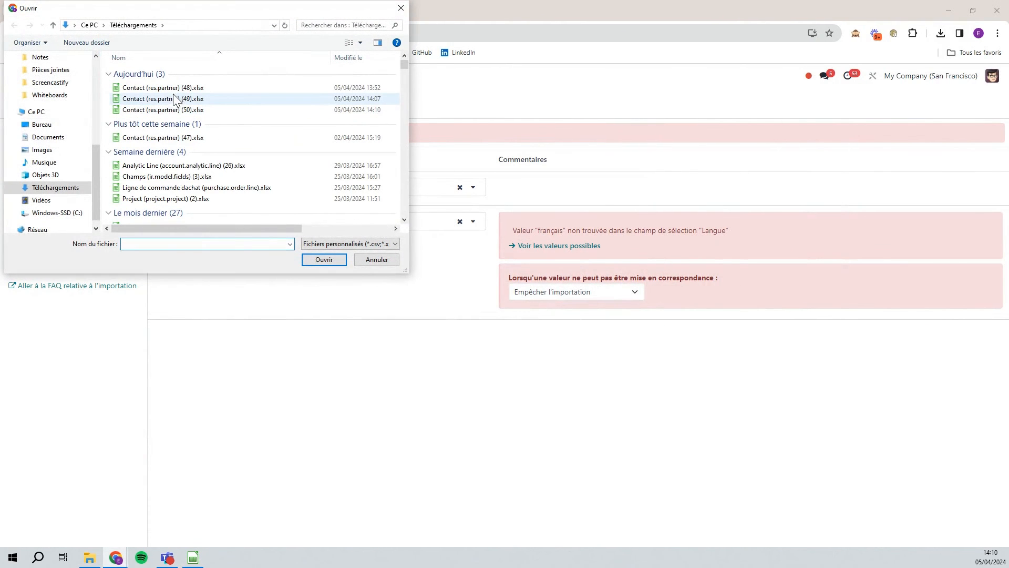
double_click(175, 109)
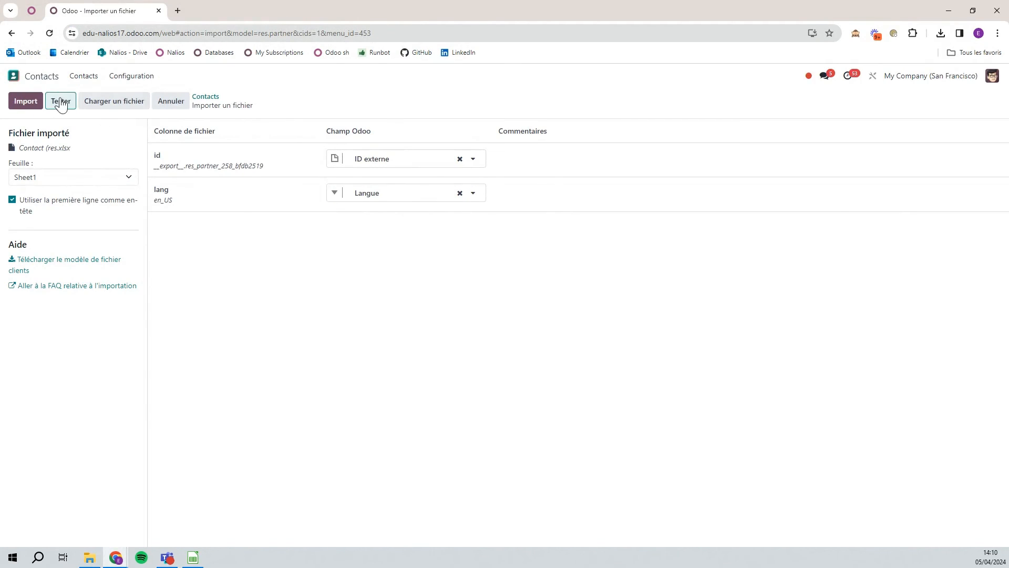
click(59, 100)
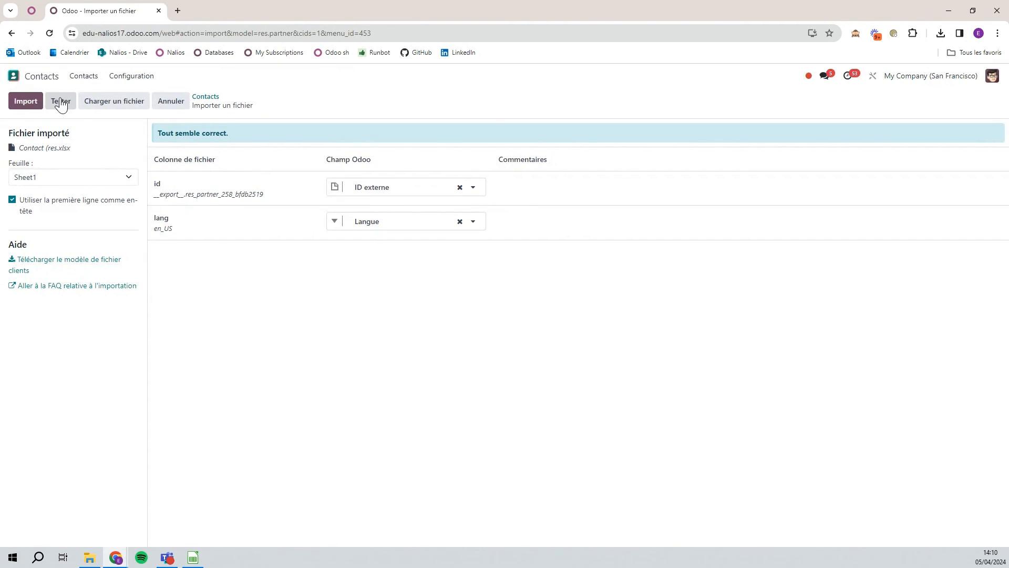
click(11, 109)
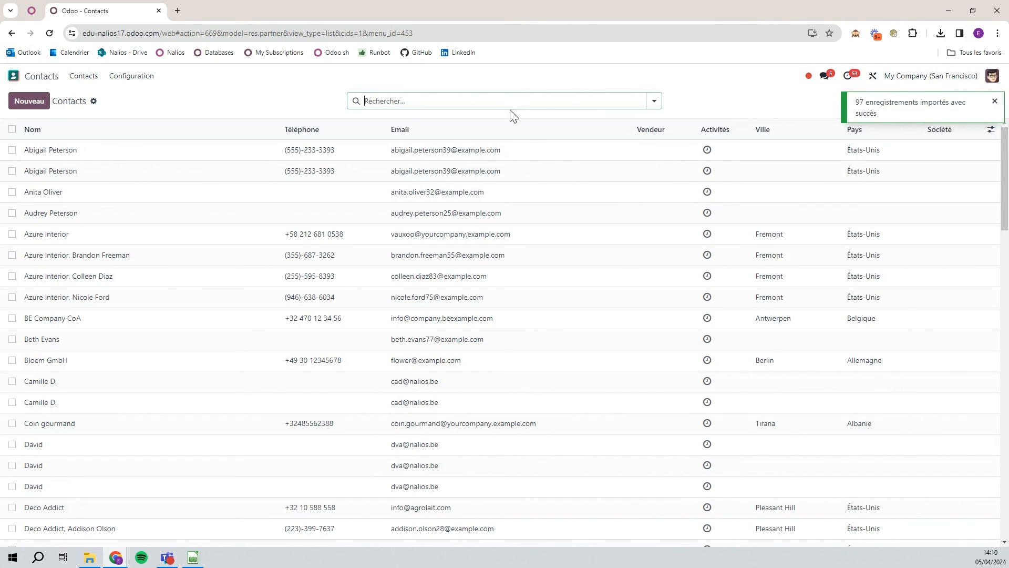
- Group the contacts by Langue and expand the English (US) and French (BE) groups to check their contacts
click(653, 101)
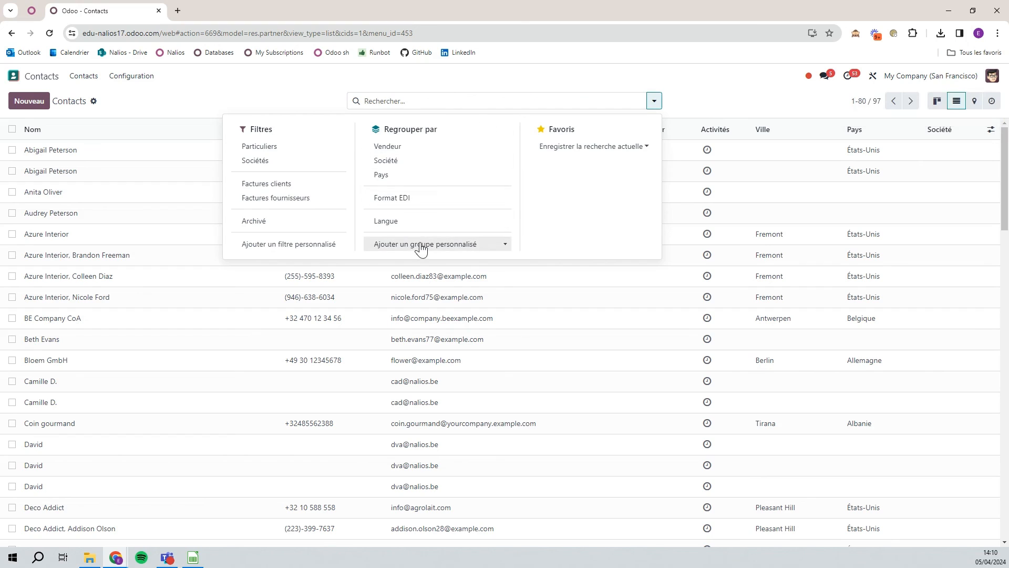
click(397, 221)
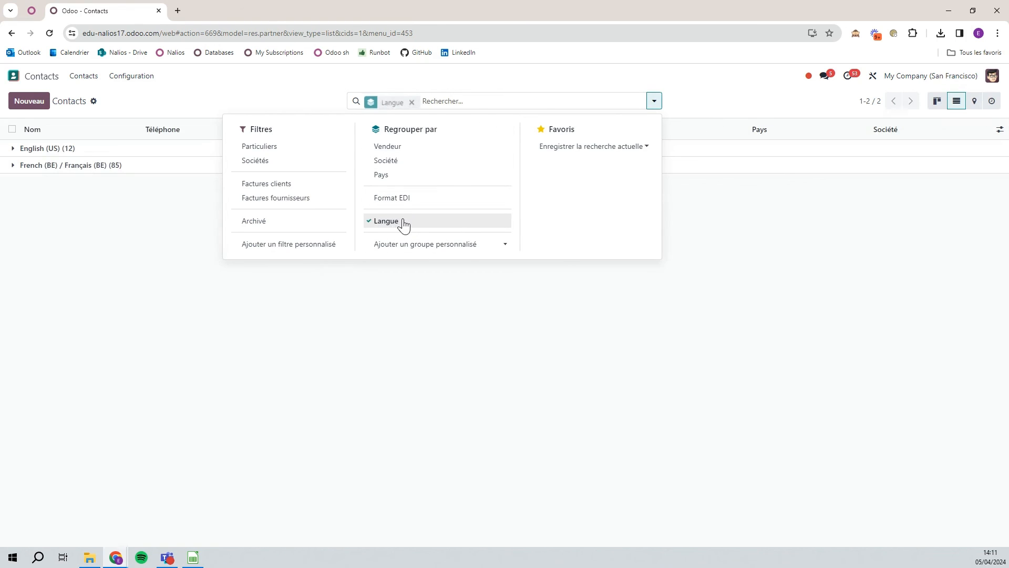
click(242, 303)
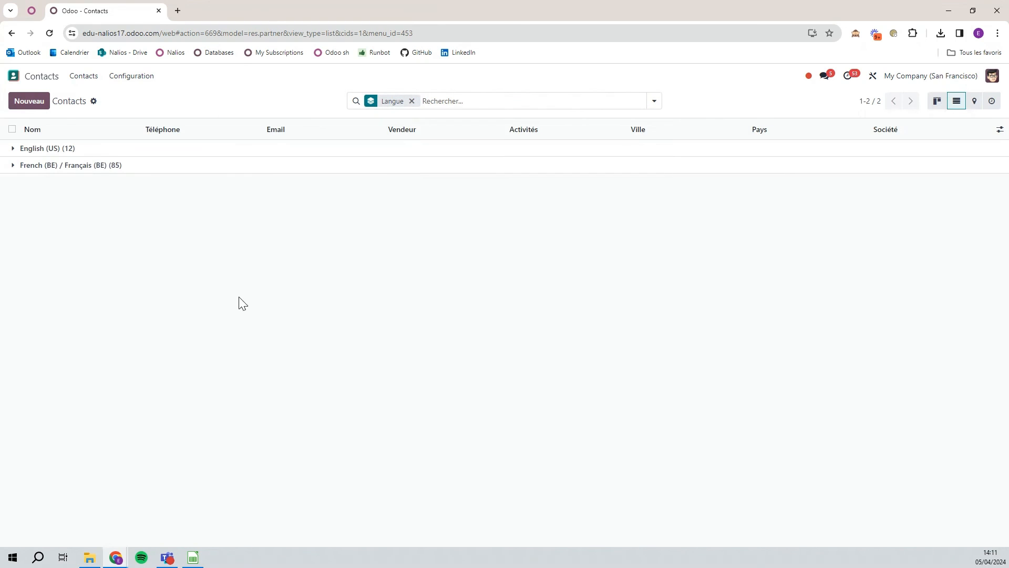
click(29, 152)
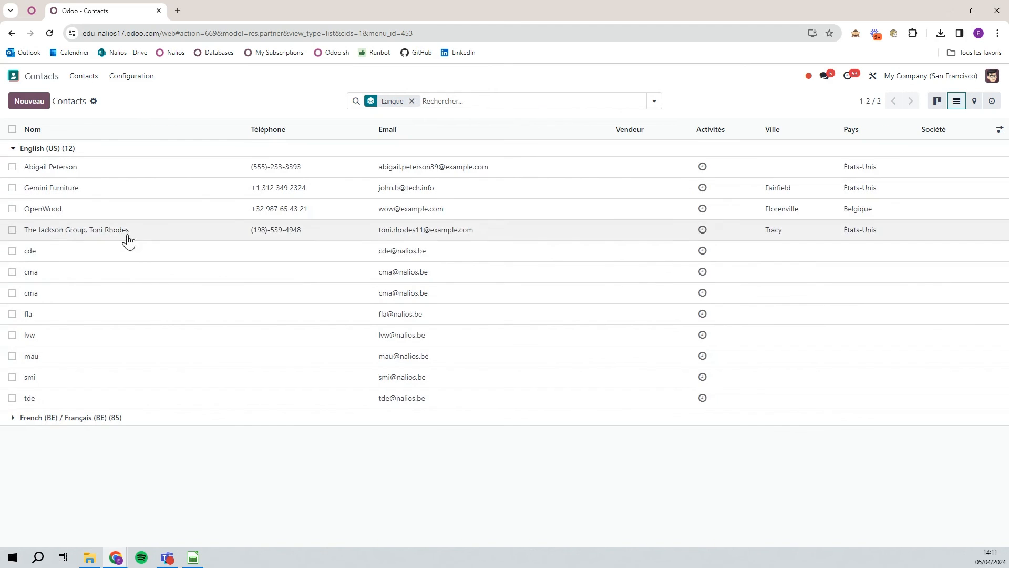
click(45, 417)
scroll(206, 402, down, 5)
scroll(310, 362, up, 5)
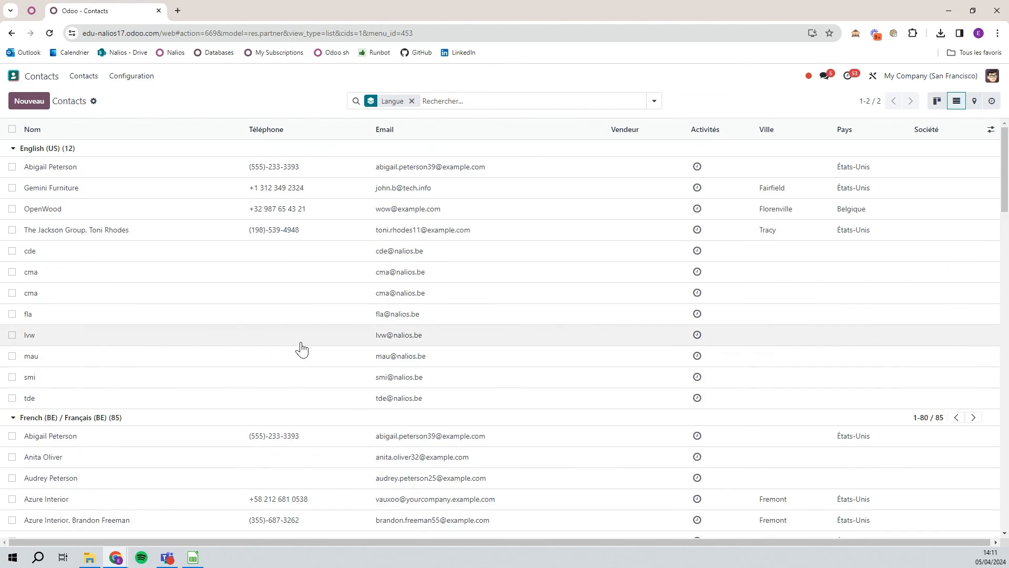